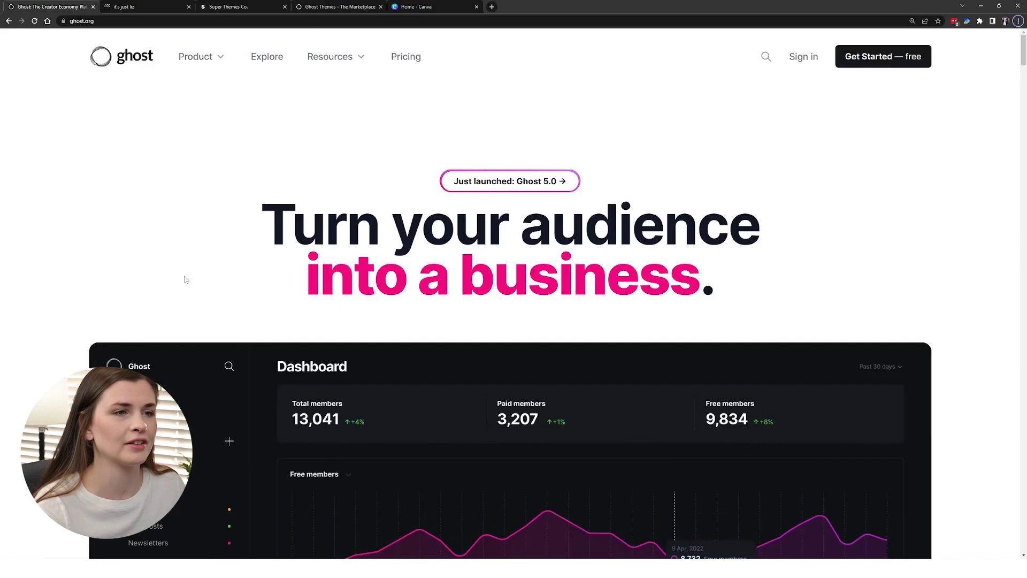
# Sign in to the it's just liz site by address, zoom in, and open Ghost(Pro) billing
pyautogui.click(801, 57)
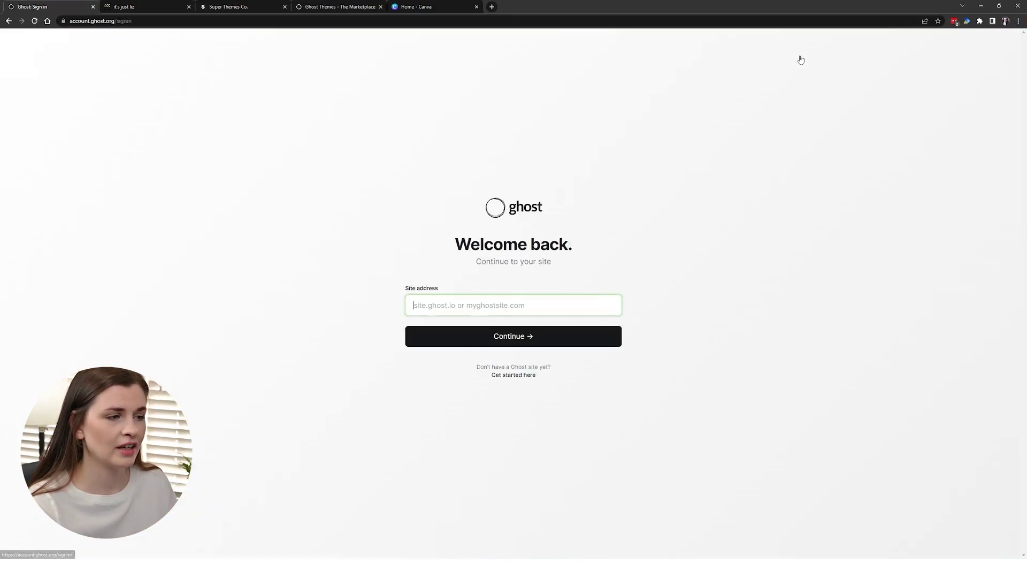
pyautogui.write('www.itsjustliz.org')
pyautogui.click(551, 345)
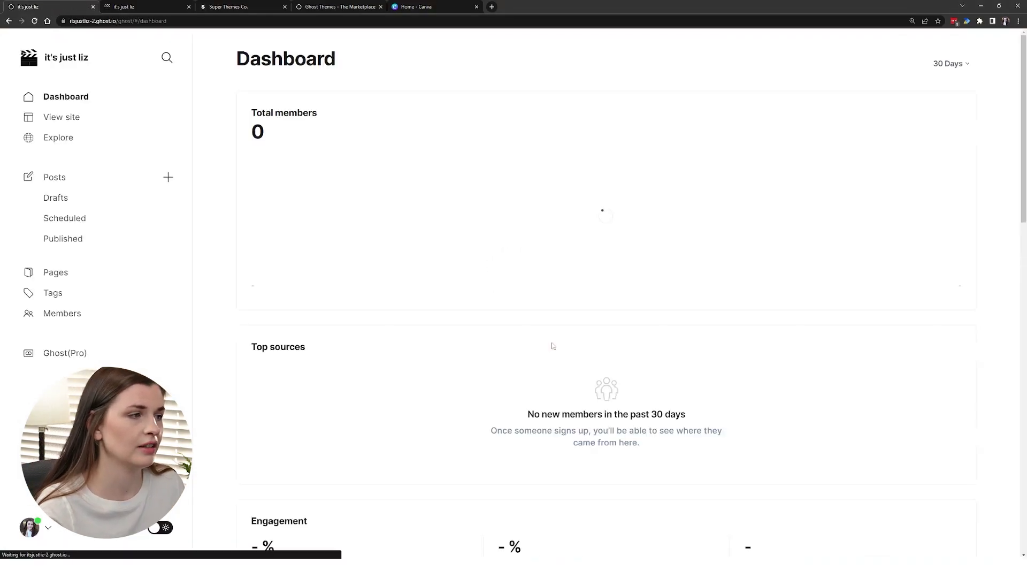
pyautogui.hotkey('ctrl', '+')
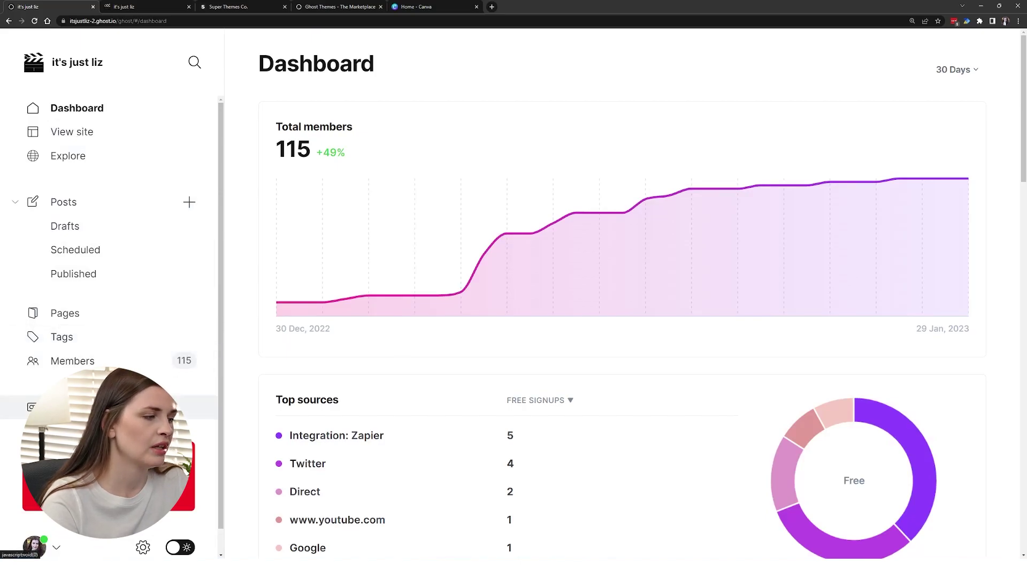
pyautogui.click(64, 406)
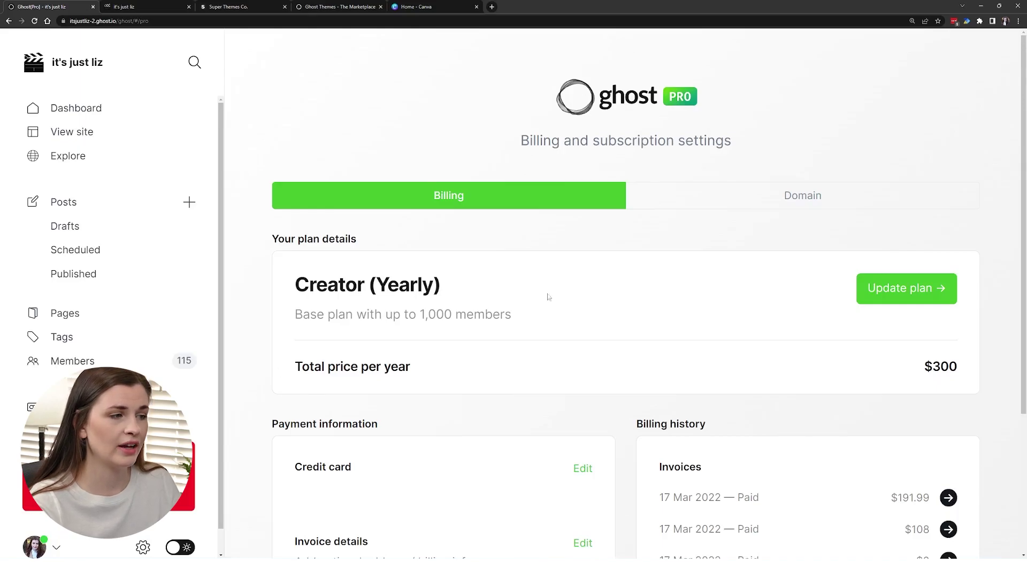
# Browse the Starter, Creator, Team and Business upgrade plans, then go back to the dashboard
pyautogui.click(892, 294)
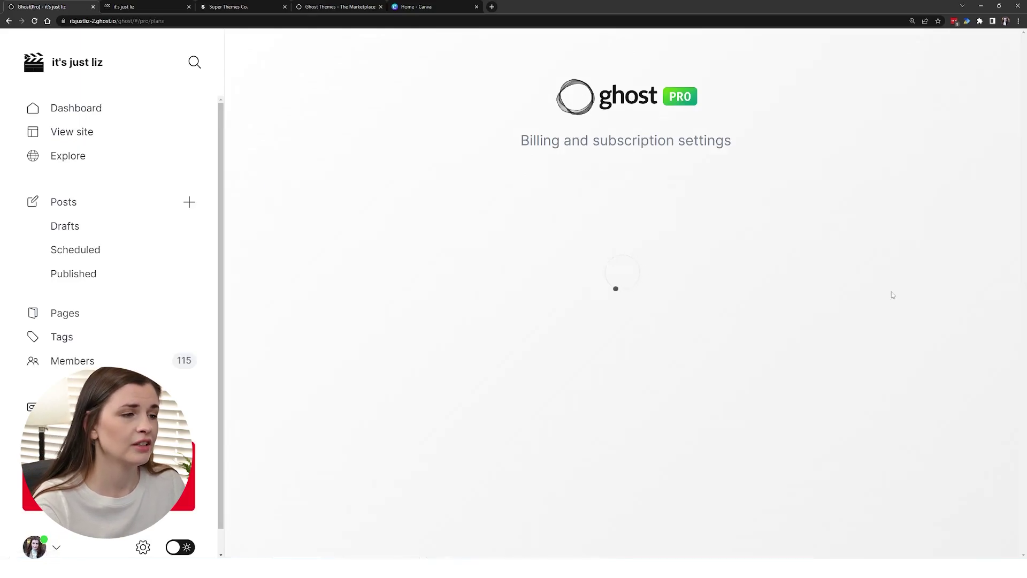
pyautogui.scroll(-4, 868, 328)
pyautogui.scroll(-3, 867, 328)
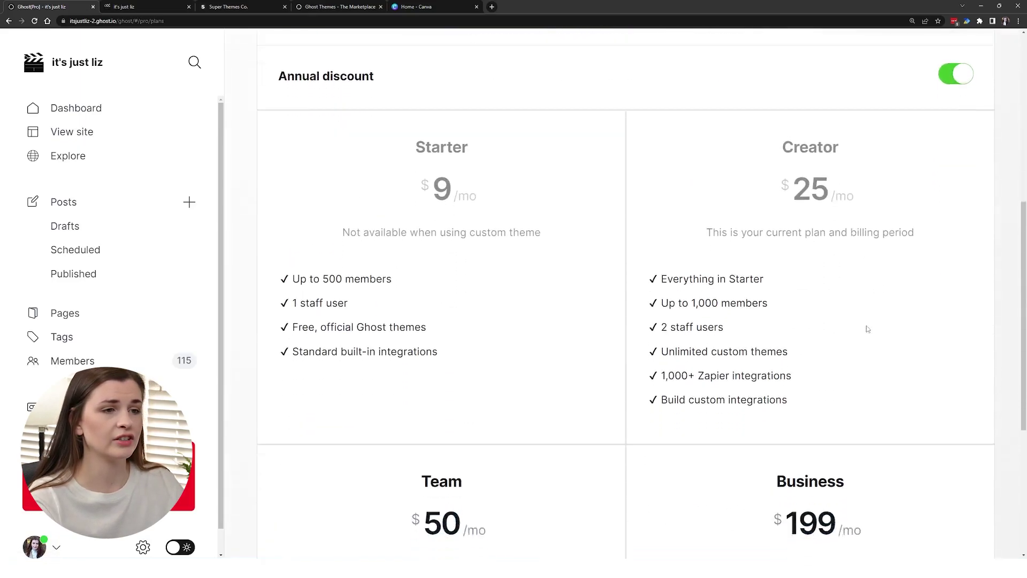
pyautogui.scroll(-1, 867, 329)
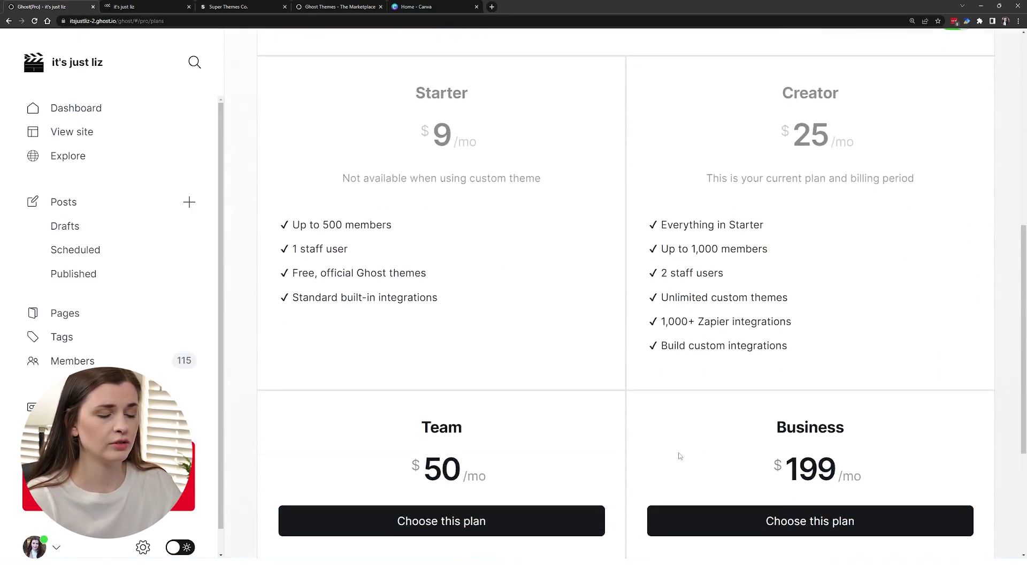
pyautogui.scroll(2, 808, 464)
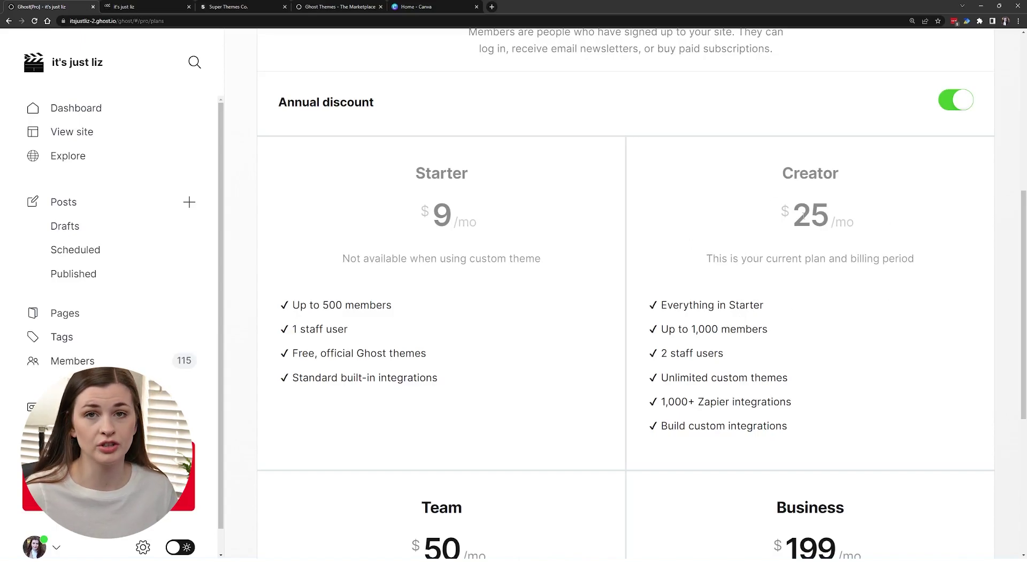
pyautogui.click(109, 119)
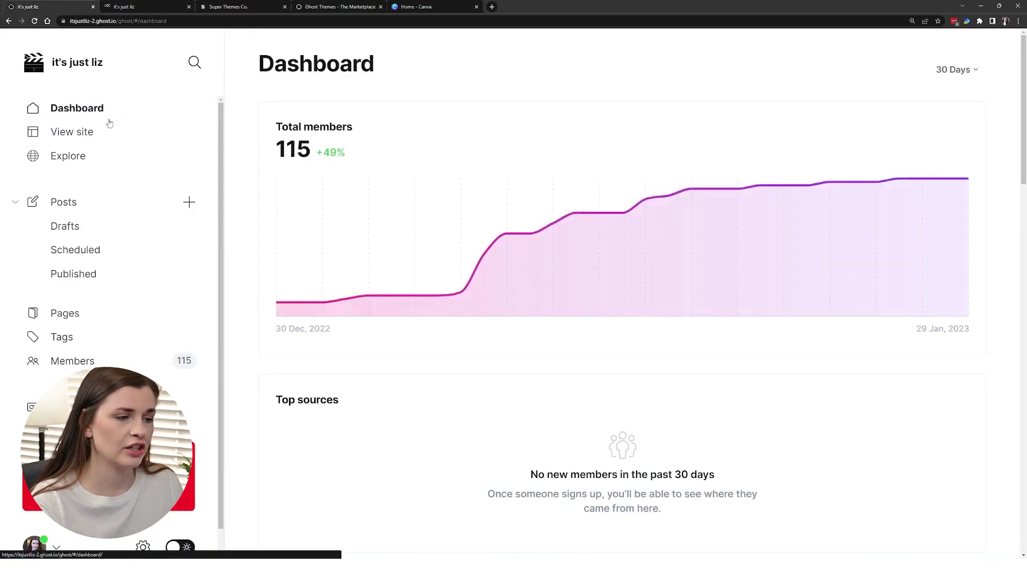
# Scroll through member growth, top sources, engagement and recent posts, then preview the live site
pyautogui.scroll(-2, 316, 336)
pyautogui.scroll(-3, 317, 337)
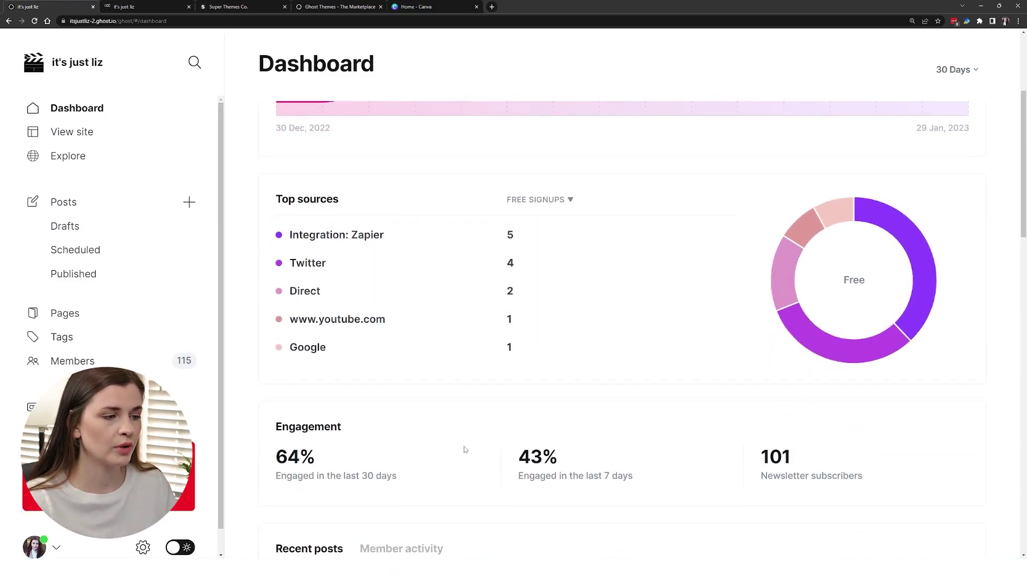
pyautogui.scroll(-10, 464, 450)
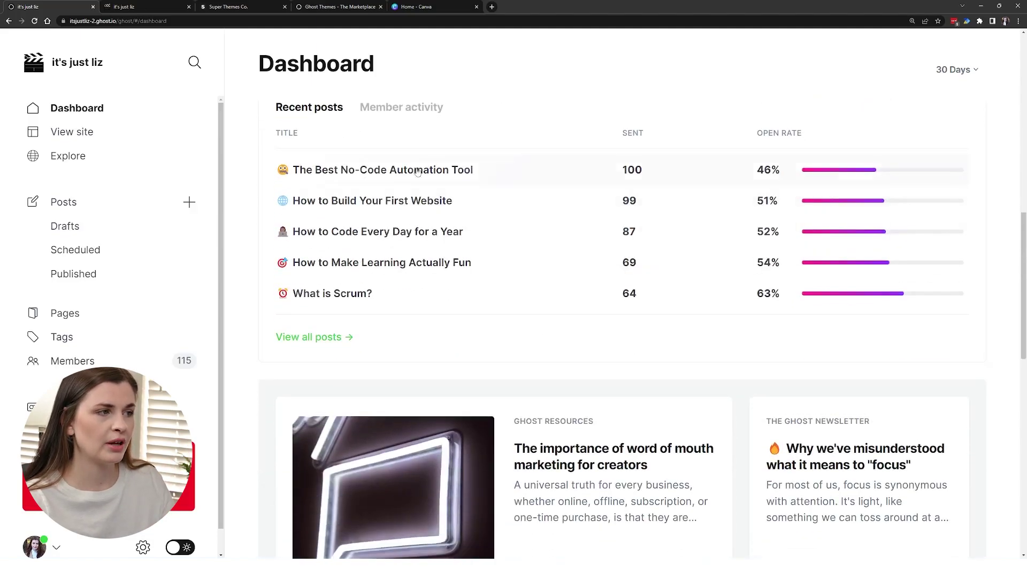
pyautogui.scroll(-8, 490, 343)
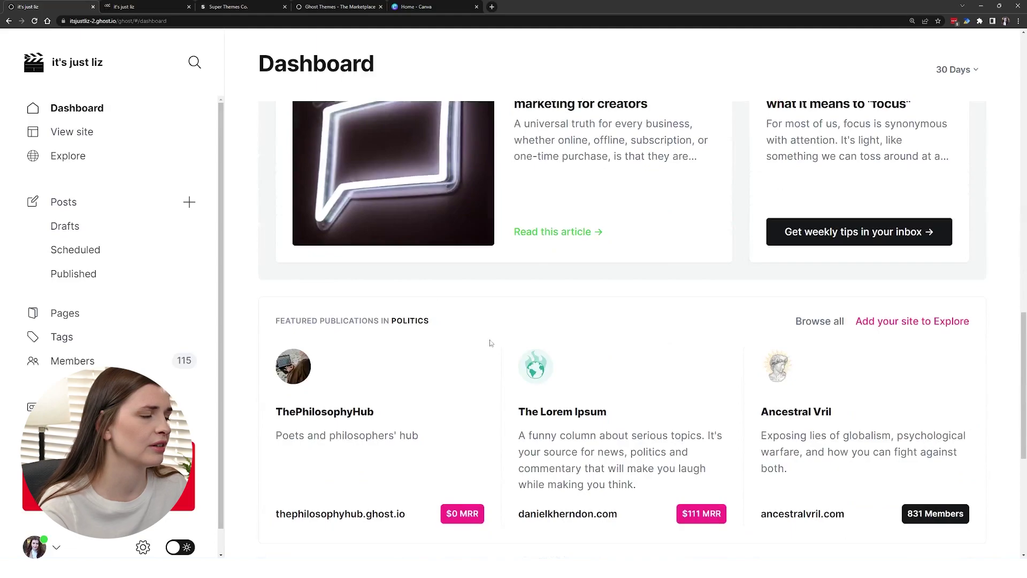
pyautogui.click(79, 138)
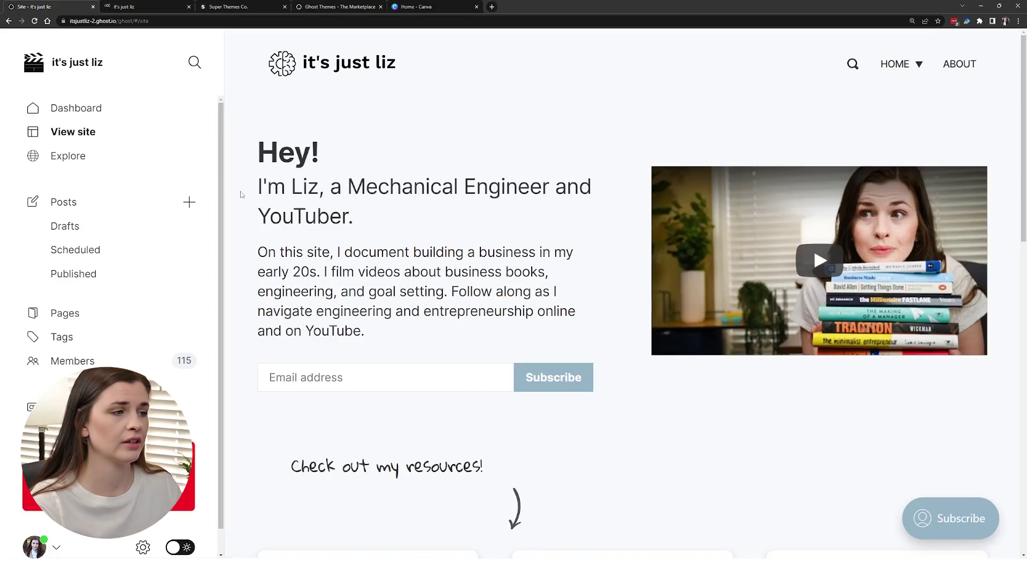
# Scroll the live homepage preview, then bring up the Posts list
pyautogui.scroll(-10, 252, 232)
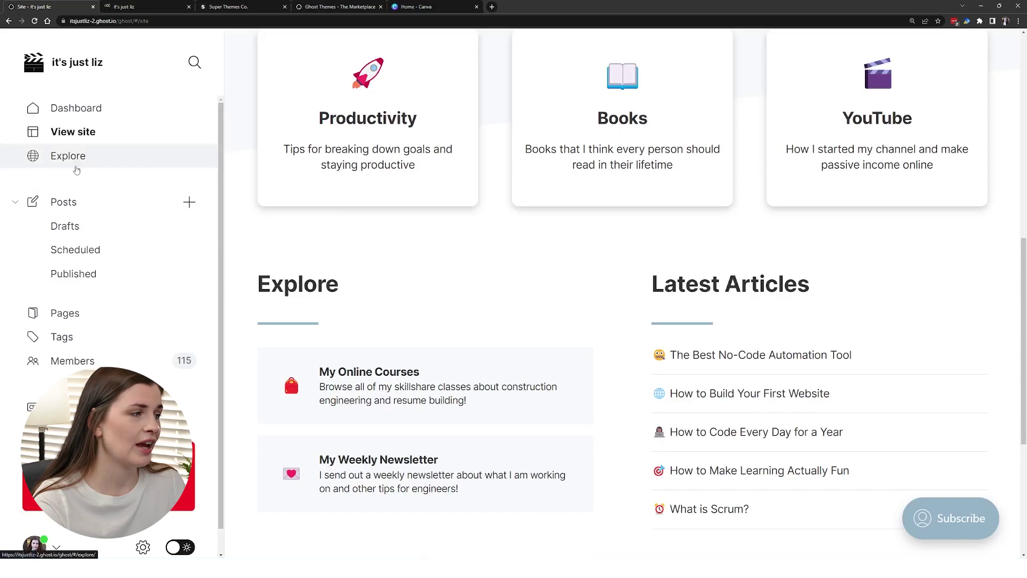
pyautogui.click(93, 209)
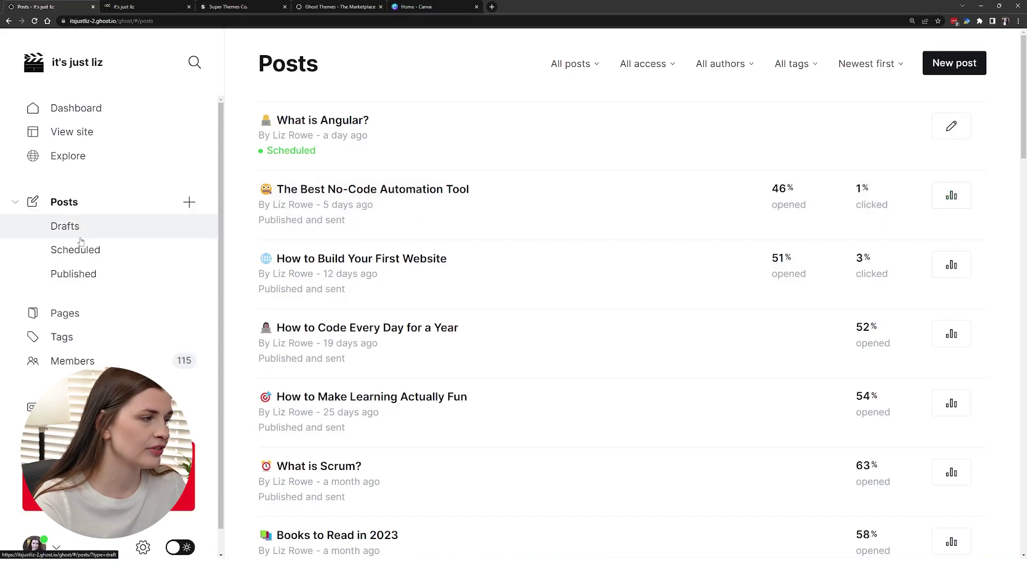
# Check the Pages, Tags and 115-member Members lists, then return to the homepage preview
pyautogui.click(96, 319)
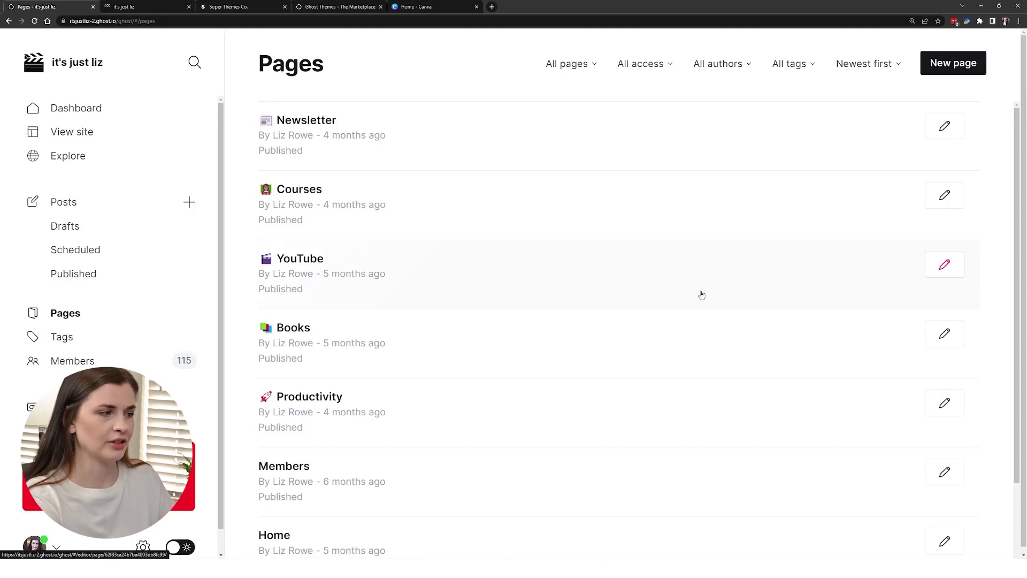
pyautogui.click(80, 345)
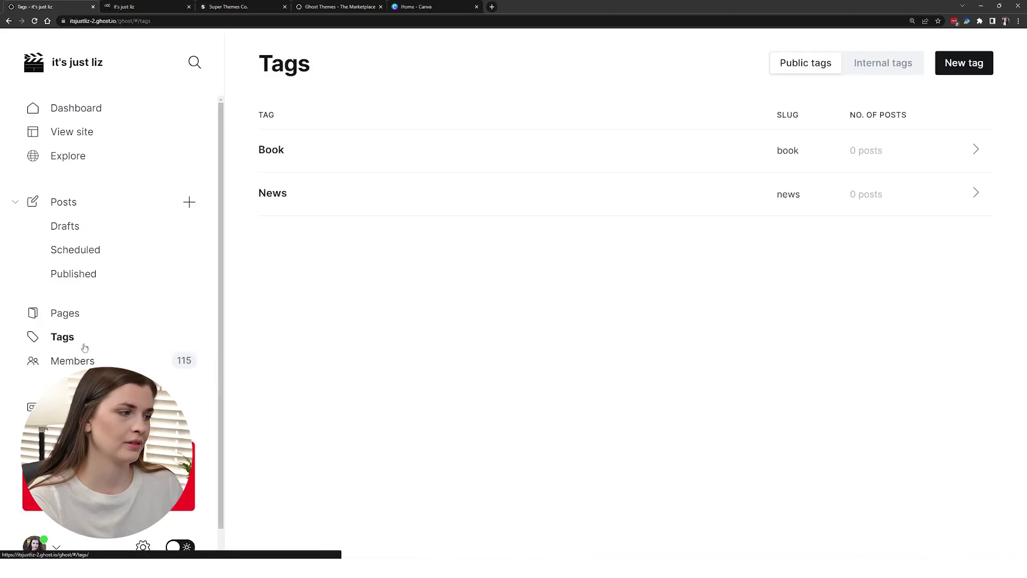
pyautogui.click(80, 364)
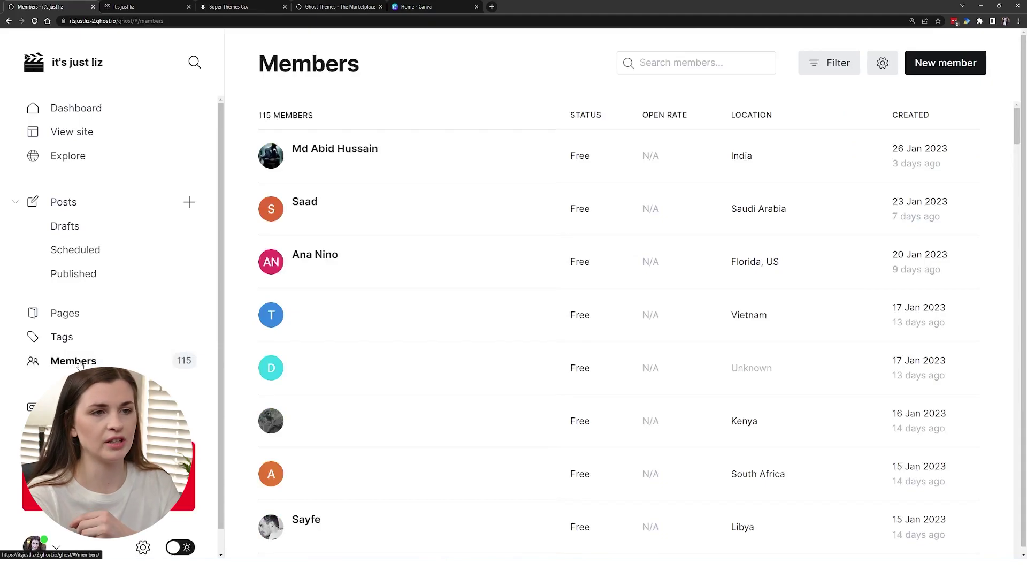
pyautogui.click(95, 134)
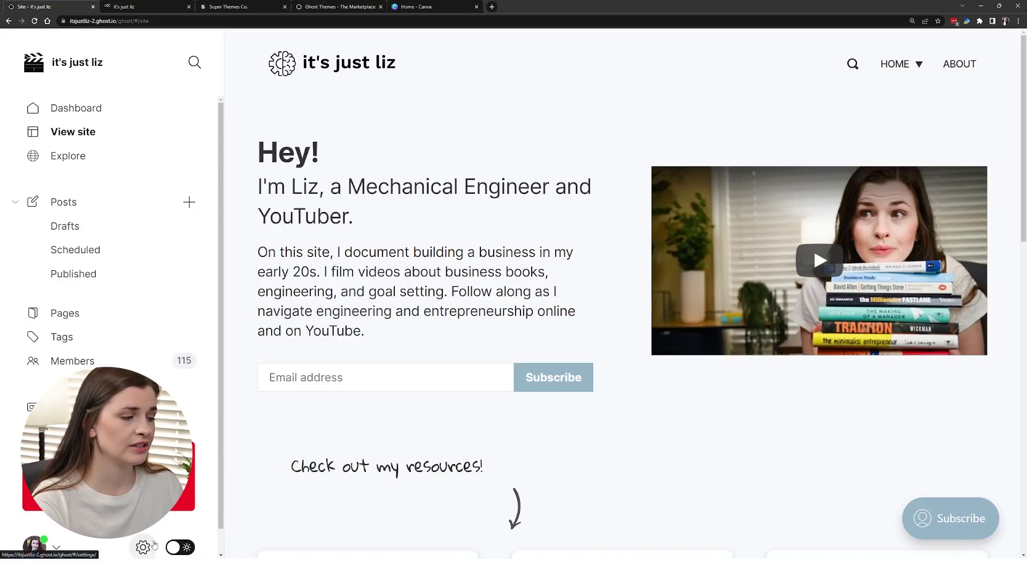
# Open the site's Design settings from Settings, then switch to the Super Themes Co. shop
pyautogui.click(153, 544)
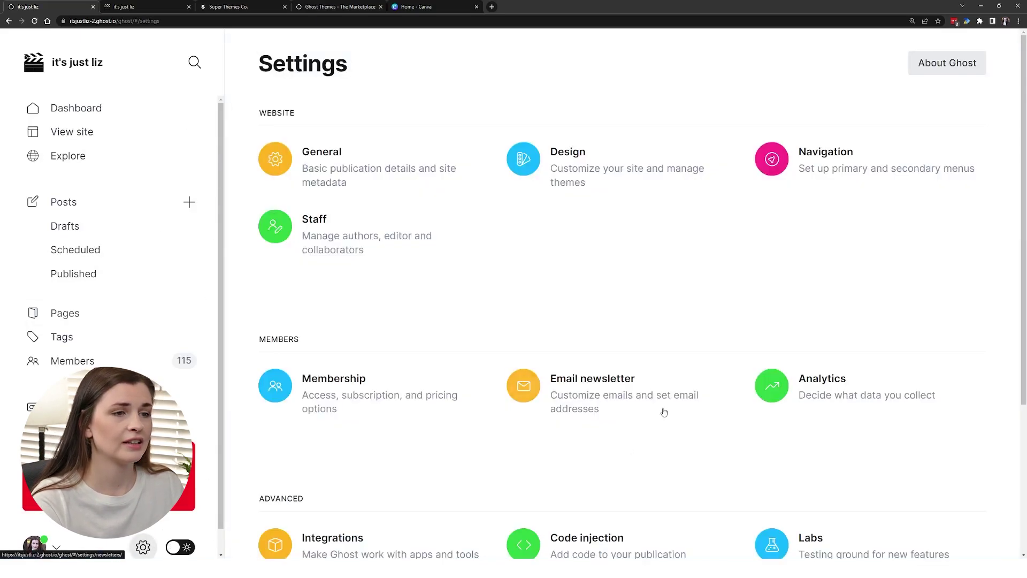
pyautogui.scroll(-4, 519, 464)
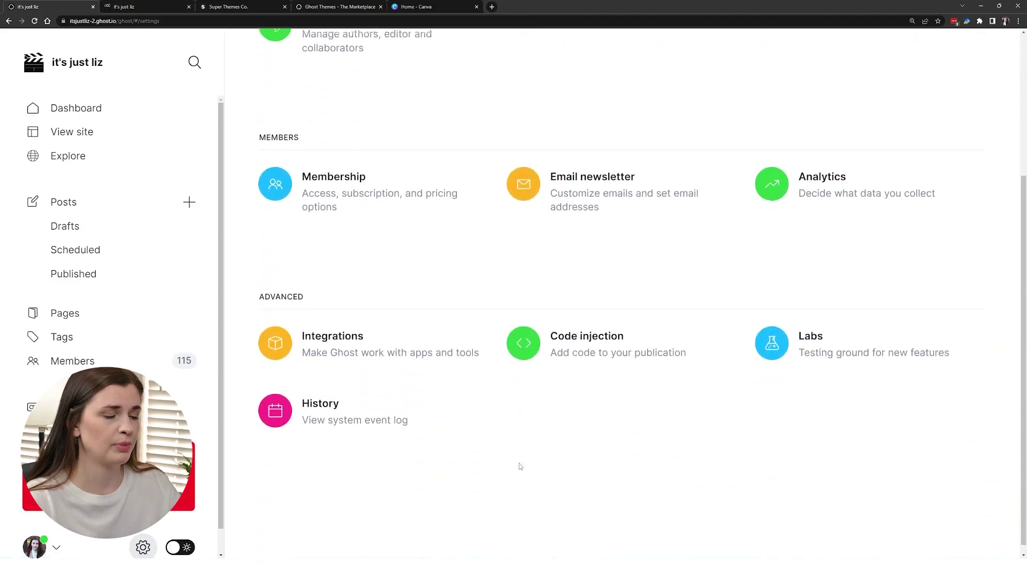
pyautogui.scroll(4, 519, 466)
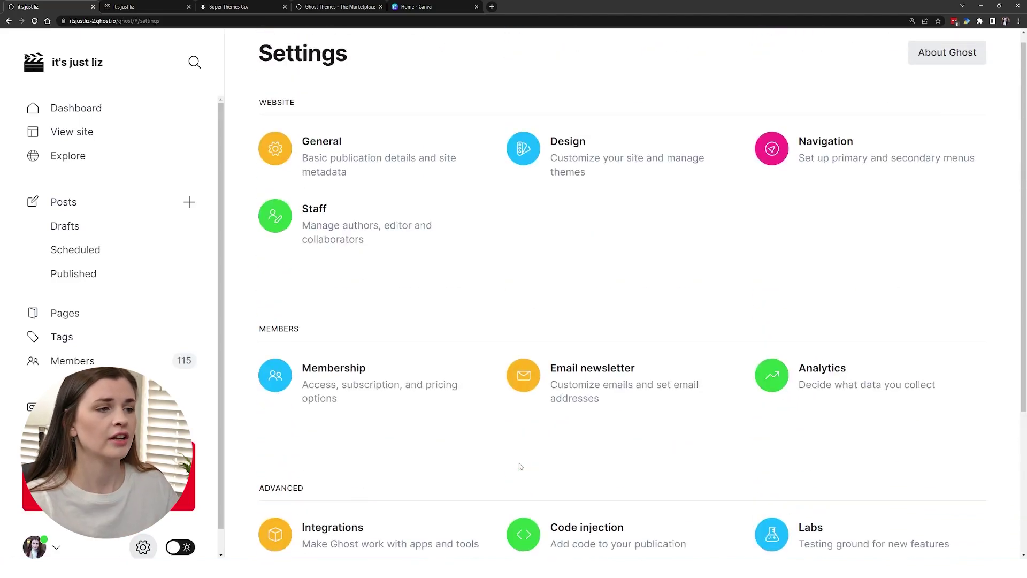
pyautogui.click(644, 173)
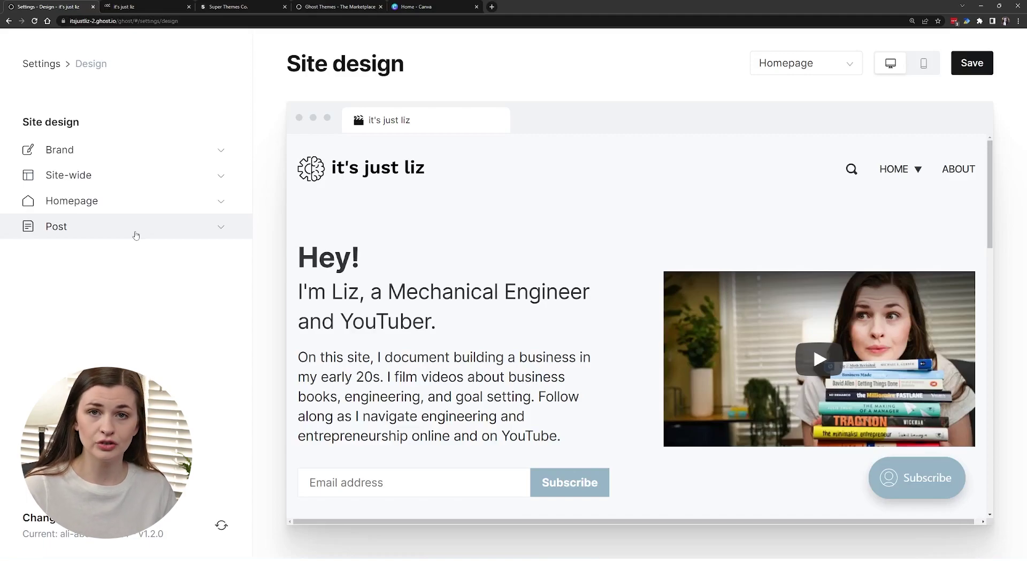
pyautogui.click(230, 11)
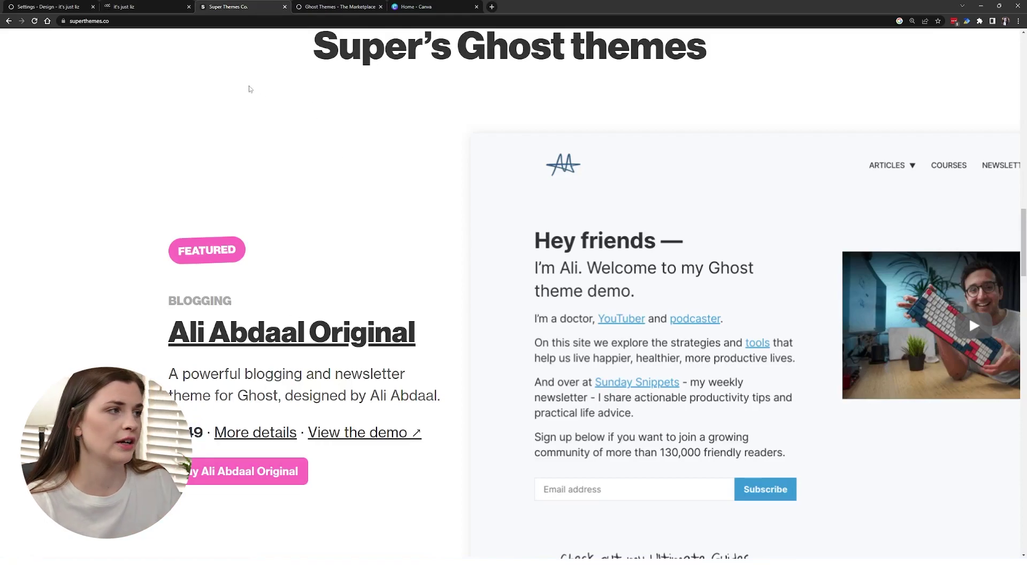
pyautogui.click(138, 5)
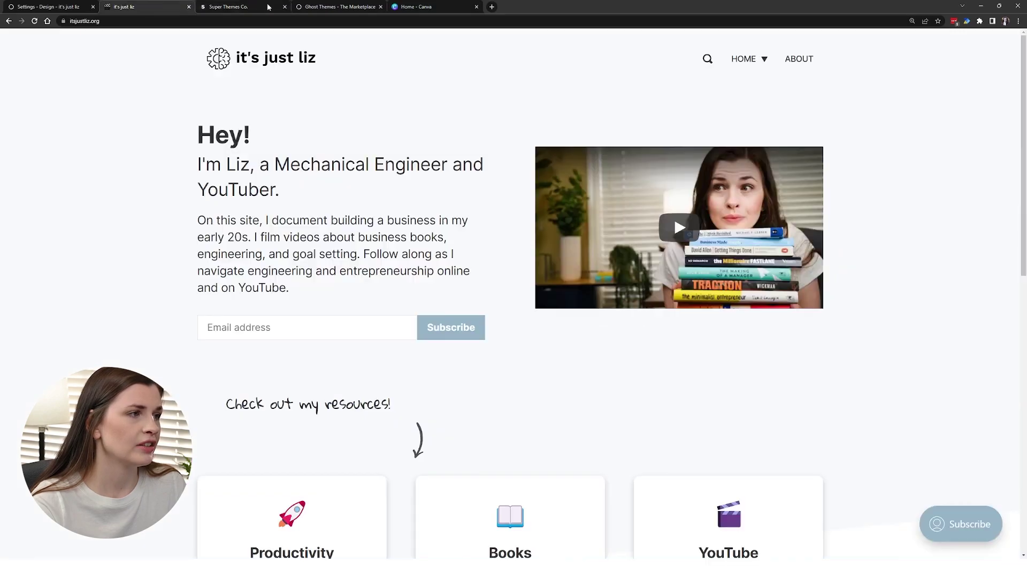
pyautogui.click(317, 5)
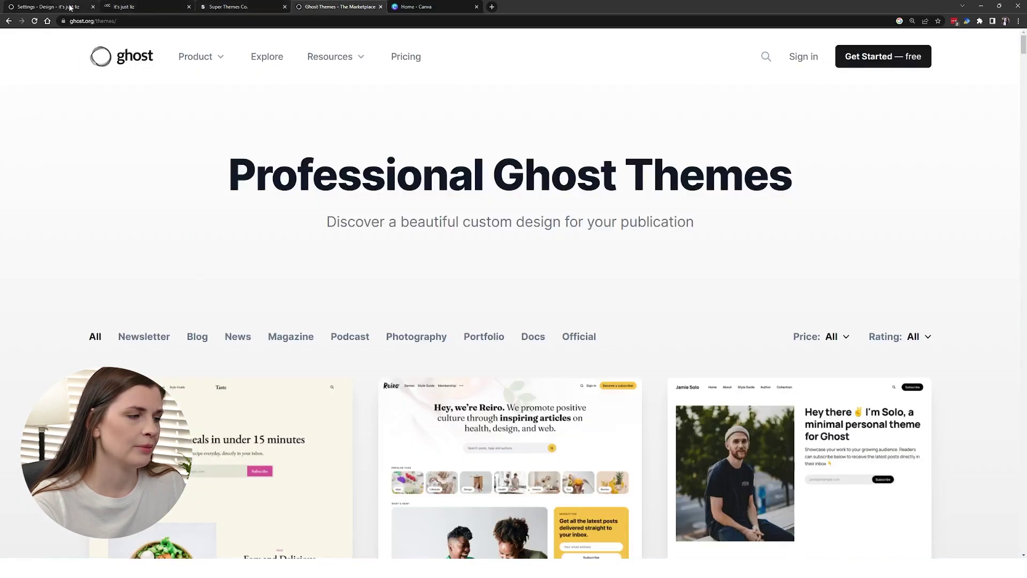
pyautogui.click(51, 6)
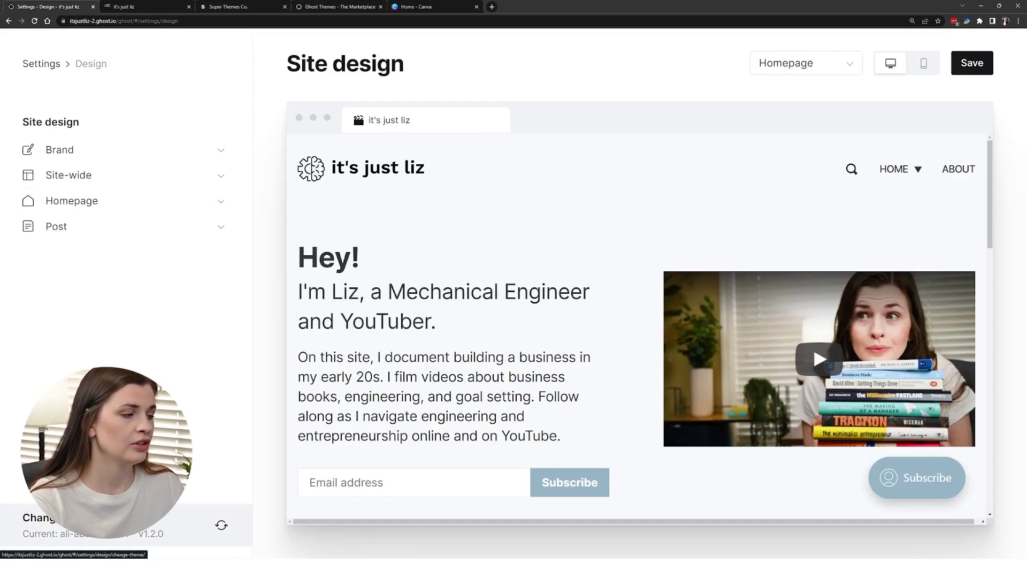
pyautogui.click(123, 524)
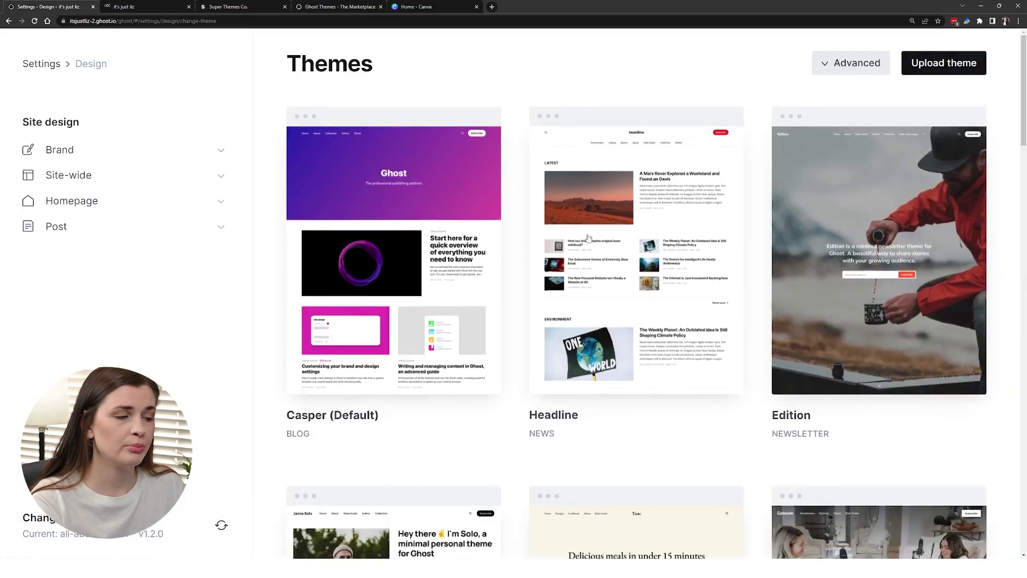
pyautogui.scroll(-4, 436, 273)
pyautogui.scroll(3, 749, 225)
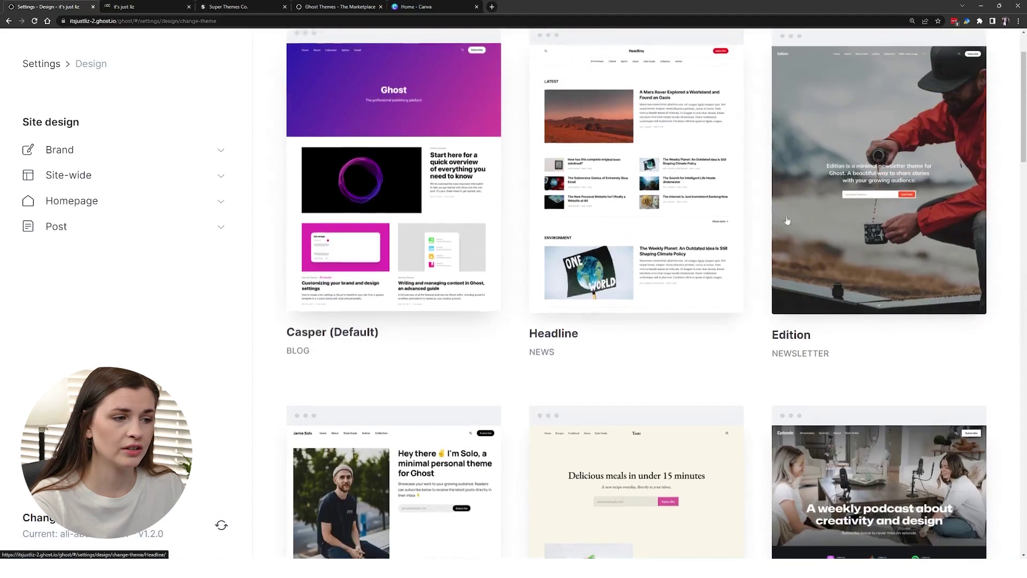
pyautogui.scroll(-8, 840, 341)
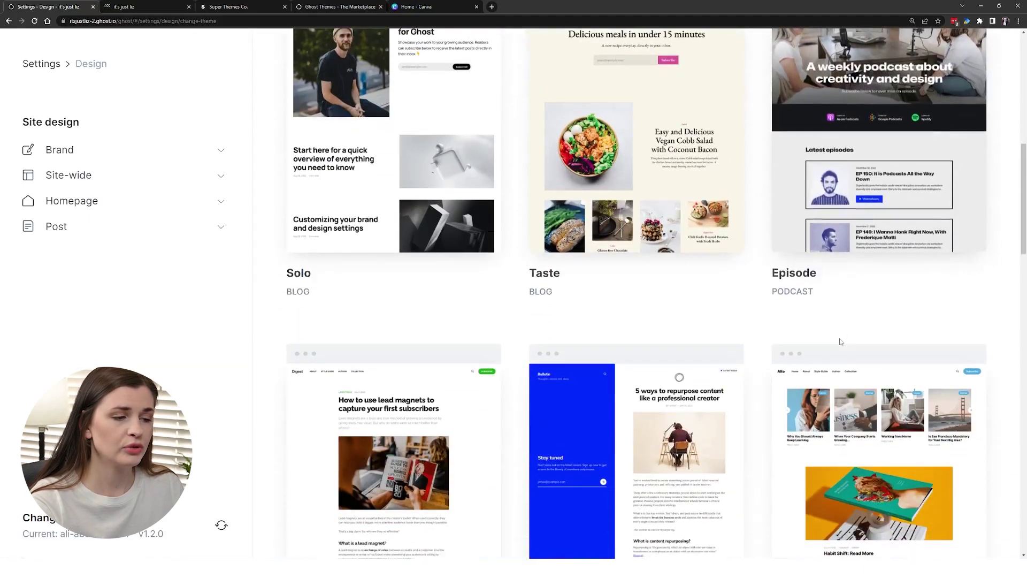
pyautogui.scroll(-9, 840, 342)
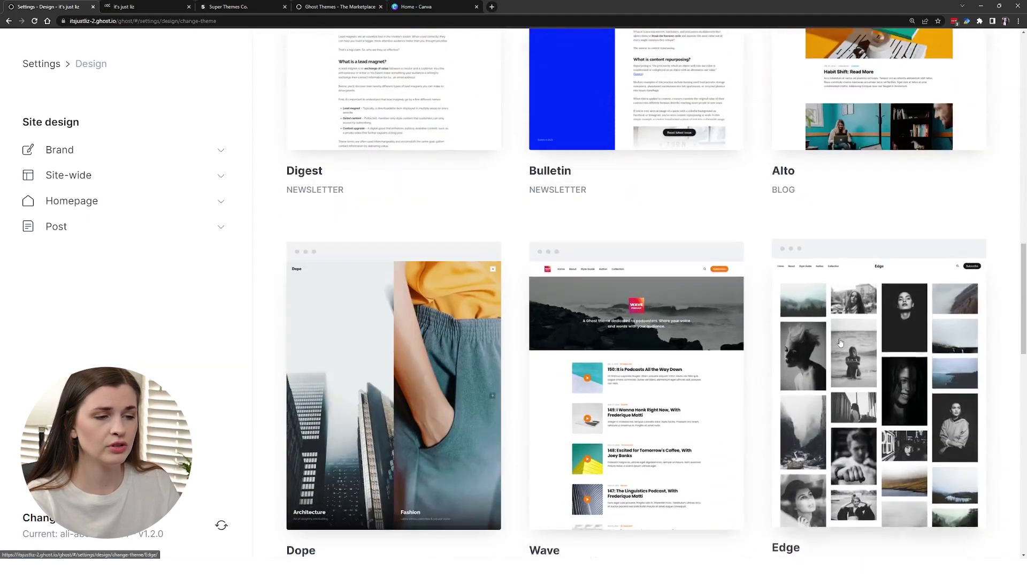
pyautogui.scroll(18, 840, 343)
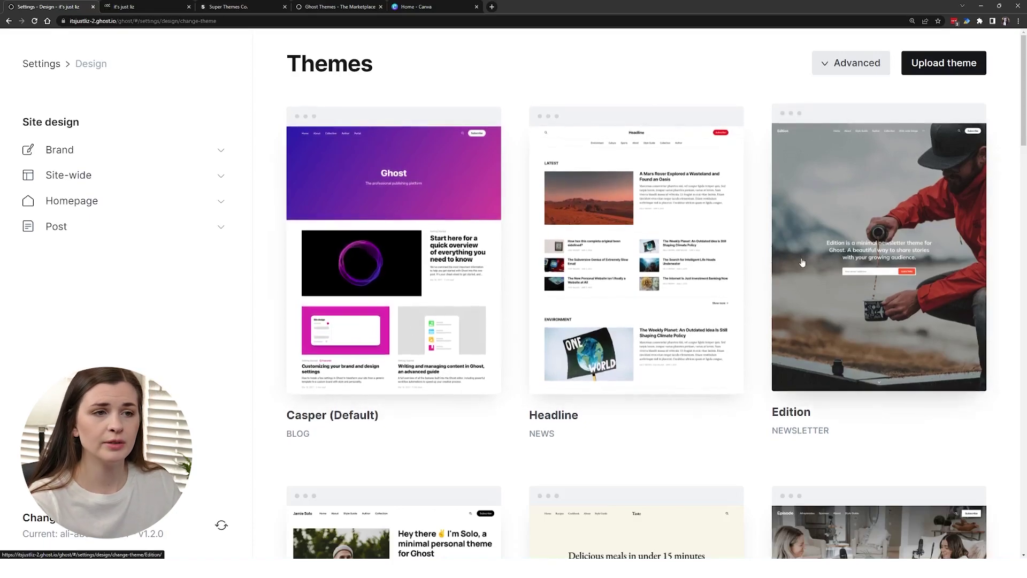
pyautogui.click(956, 63)
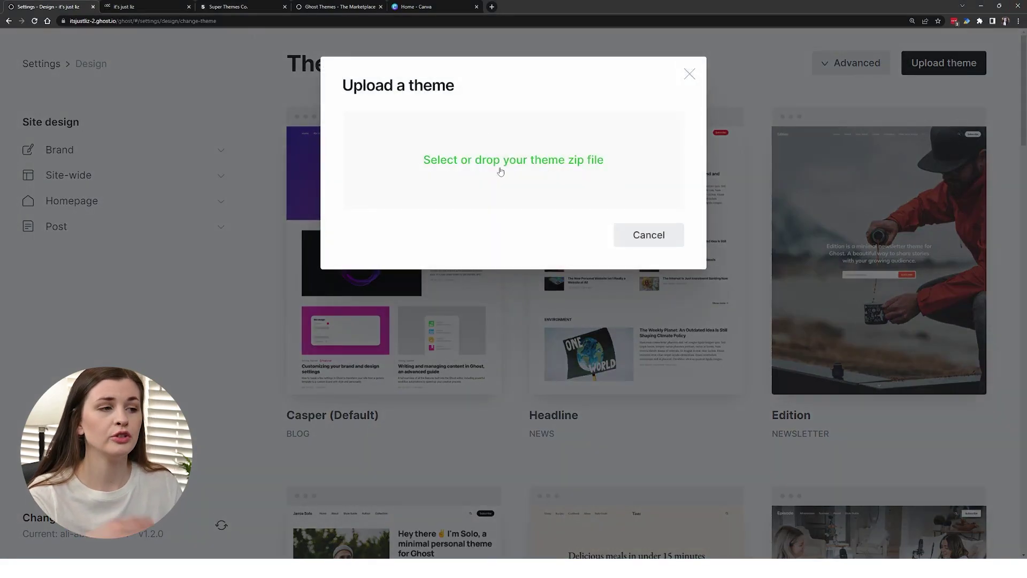
pyautogui.click(691, 75)
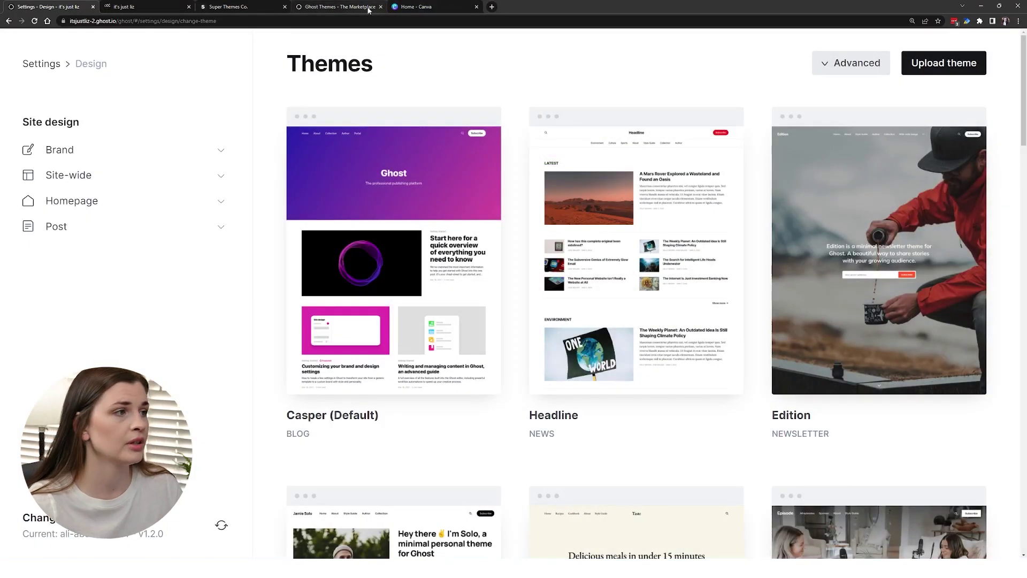
# Compare the Super Themes Co. shop with the ghost.org/themes marketplace
pyautogui.click(250, 10)
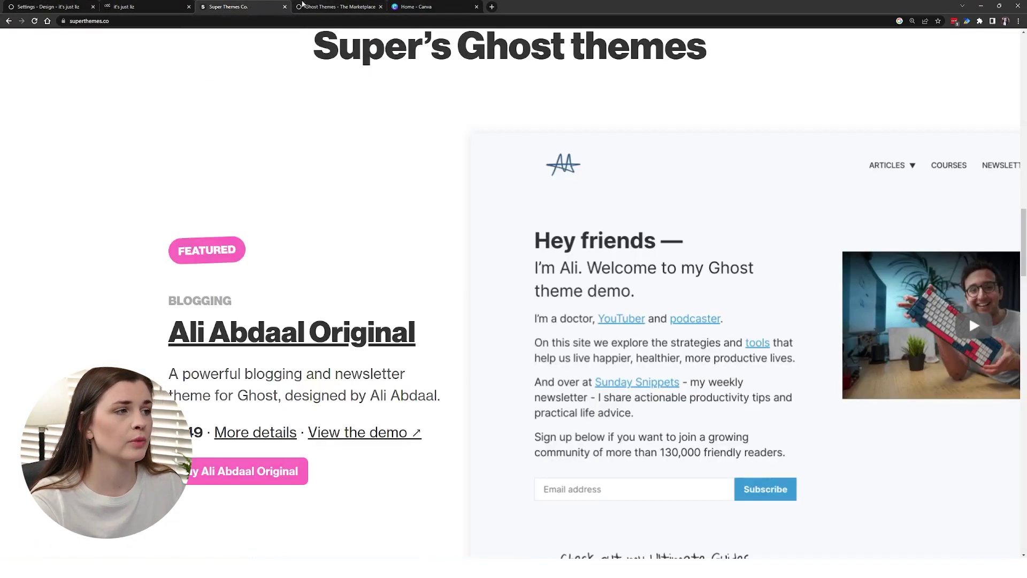
pyautogui.click(314, 6)
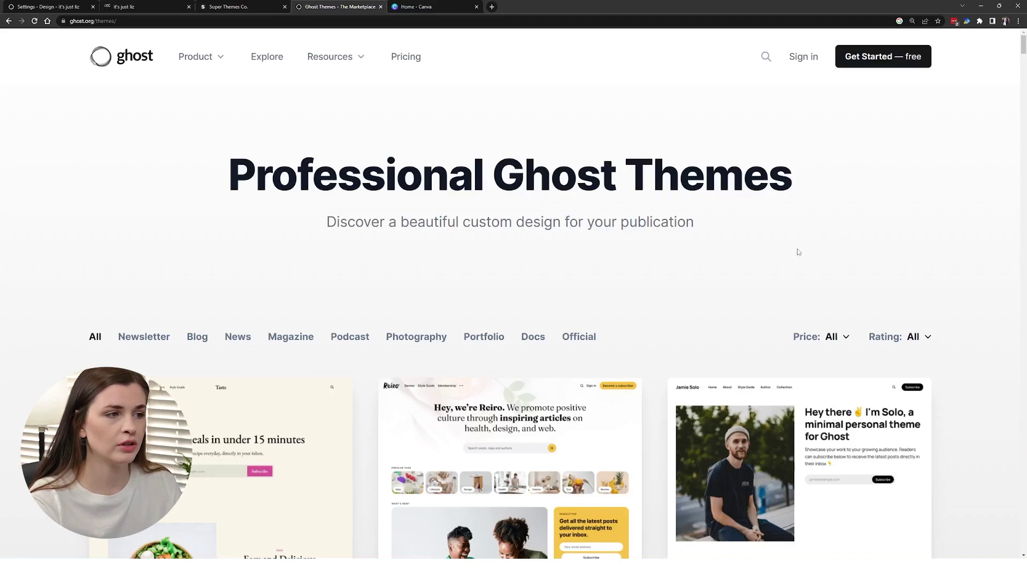
pyautogui.scroll(-5, 832, 323)
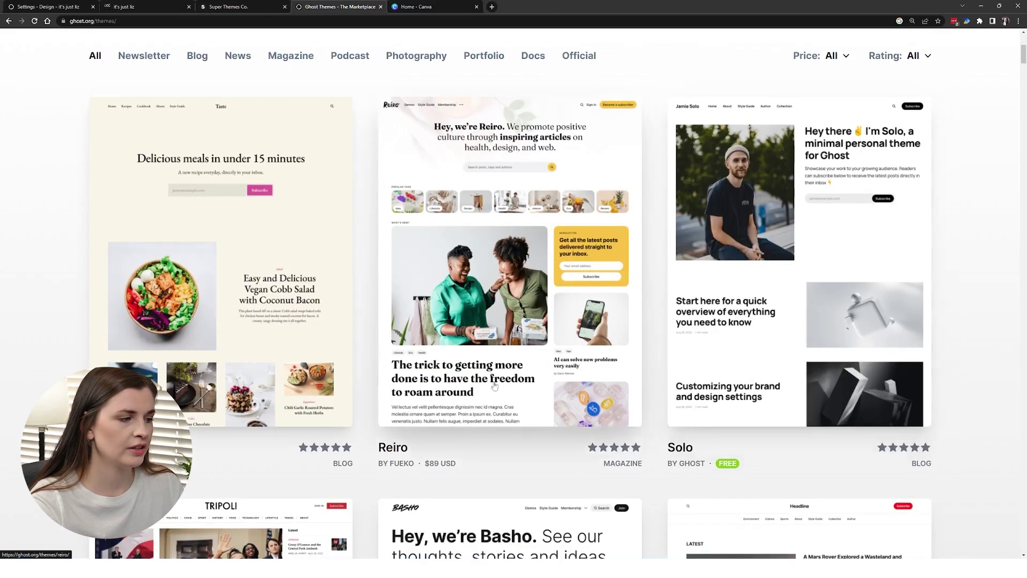
pyautogui.scroll(-4, 448, 426)
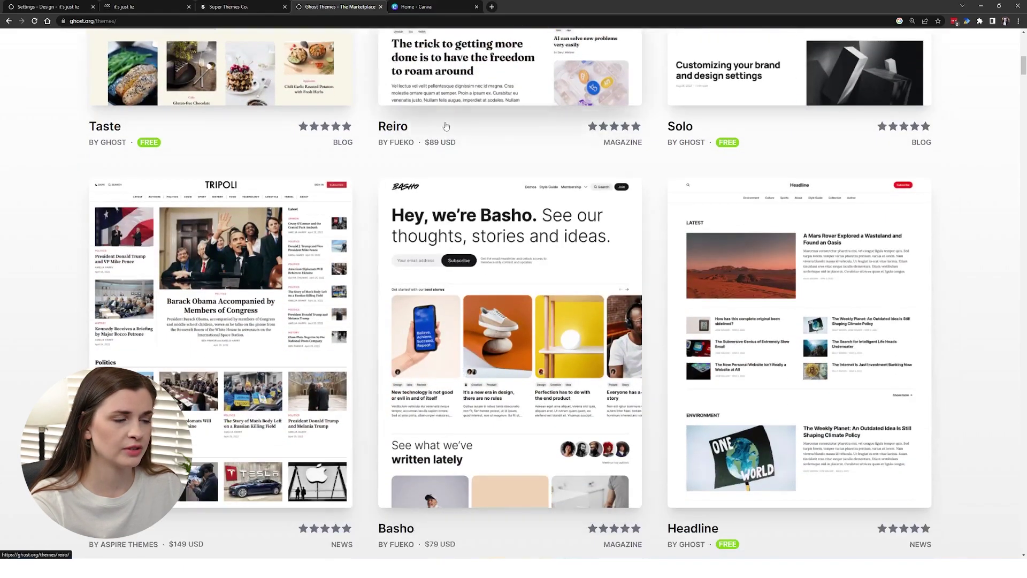
pyautogui.scroll(-4, 483, 313)
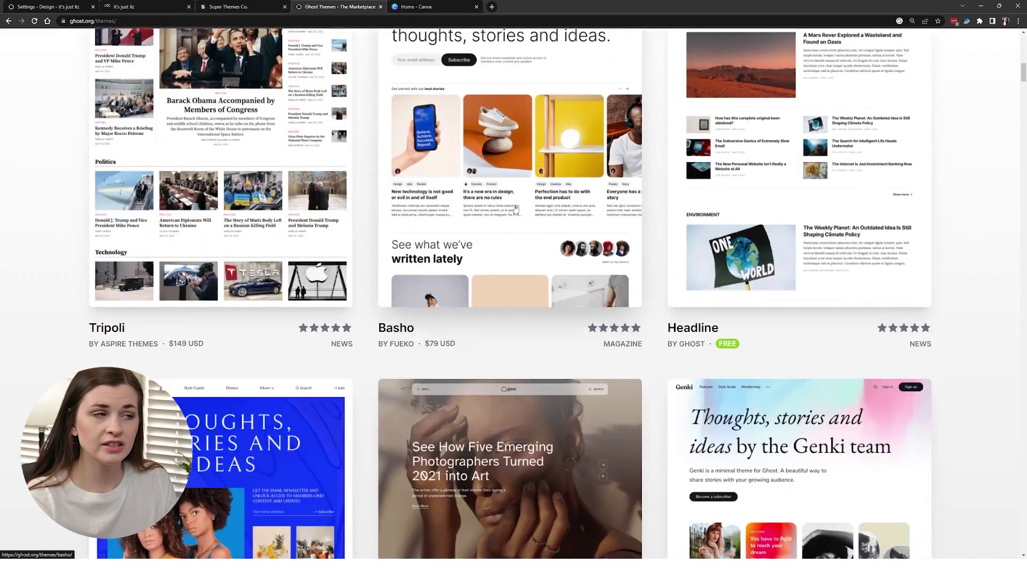
pyautogui.click(249, 5)
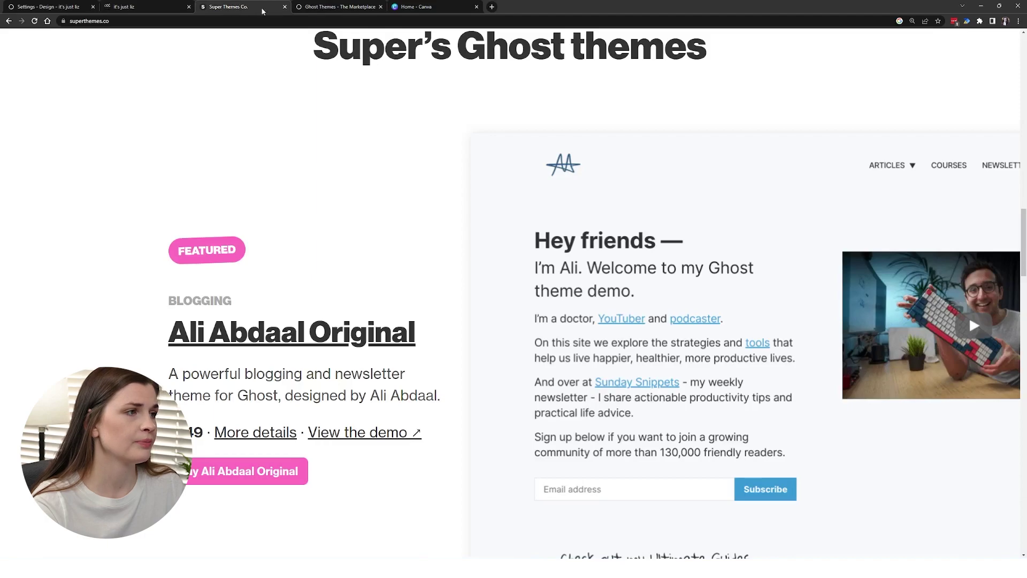
# Close the live it's just liz site tab and reopen Ghost's Brand design settings
pyautogui.click(152, 13)
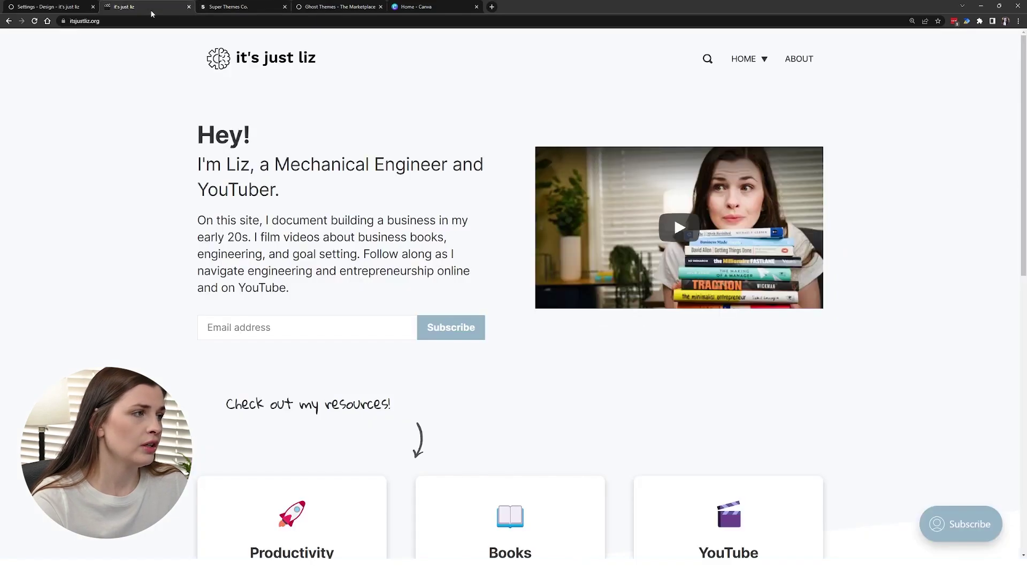
pyautogui.click(188, 8)
pyautogui.click(48, 7)
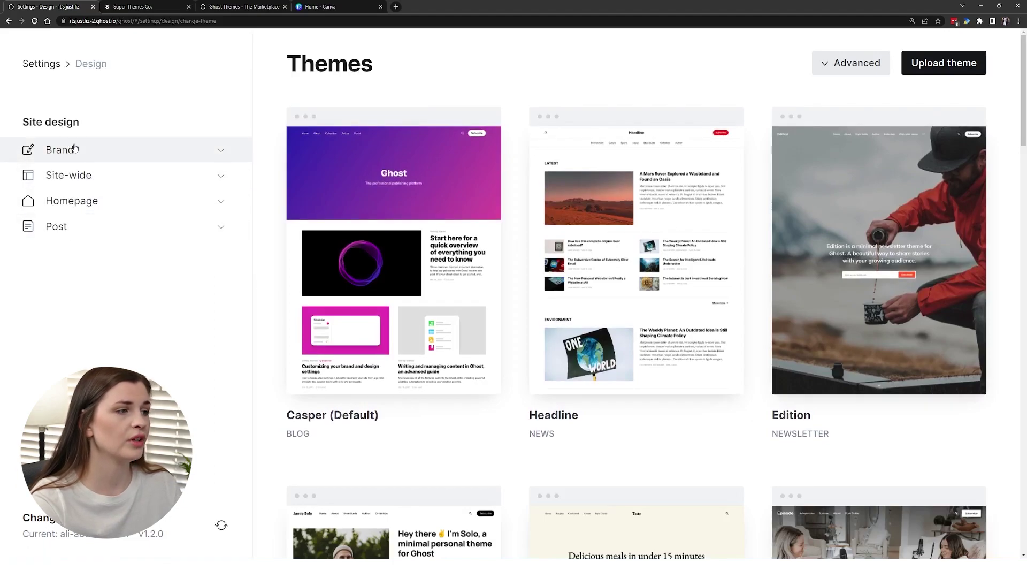
pyautogui.click(119, 152)
# Review the accent colour, publication icon and logo requirements, then switch to Canva's home page
pyautogui.scroll(-2, 131, 180)
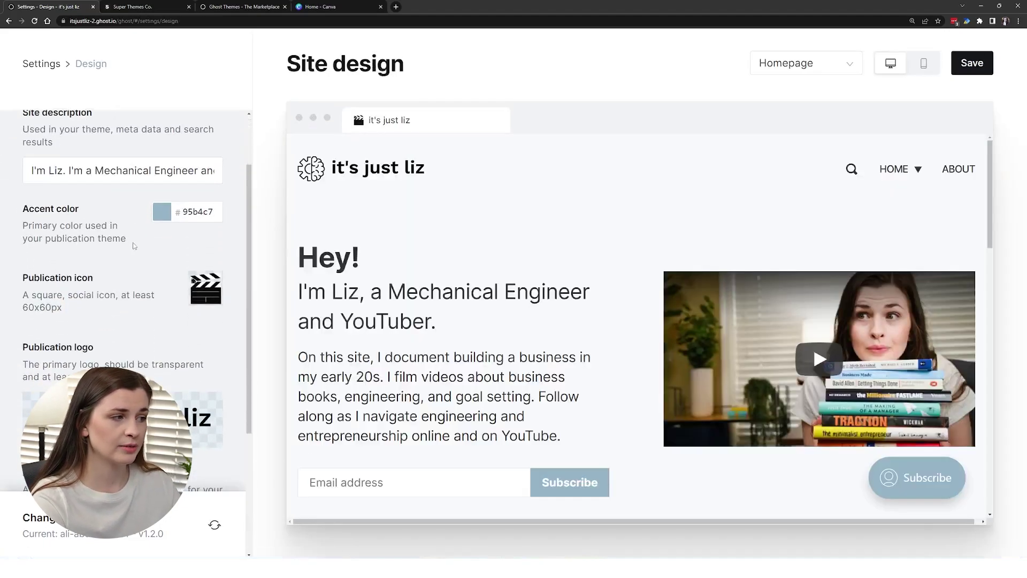
pyautogui.scroll(2, 133, 244)
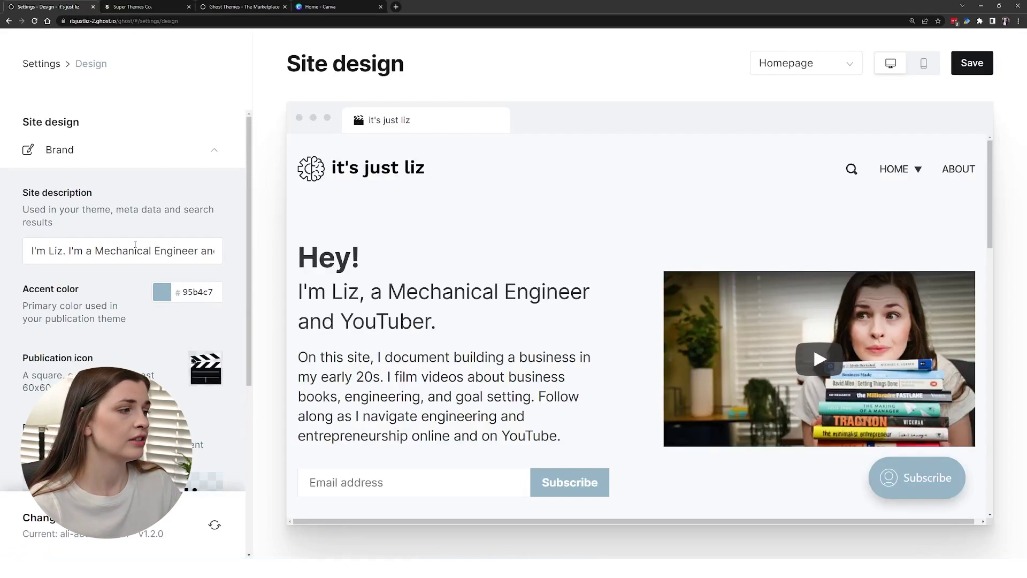
pyautogui.scroll(-2, 136, 309)
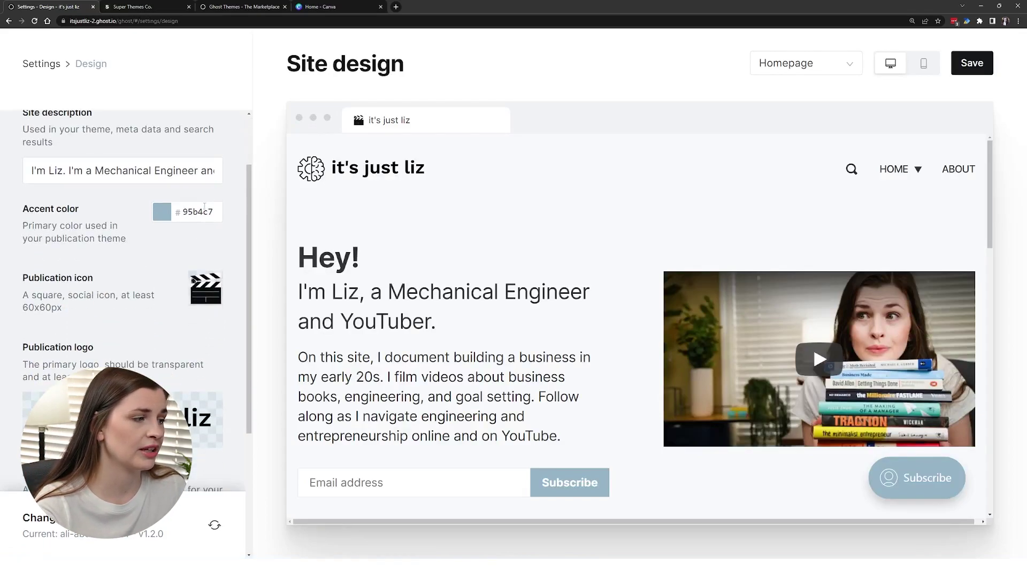
pyautogui.scroll(-2, 200, 237)
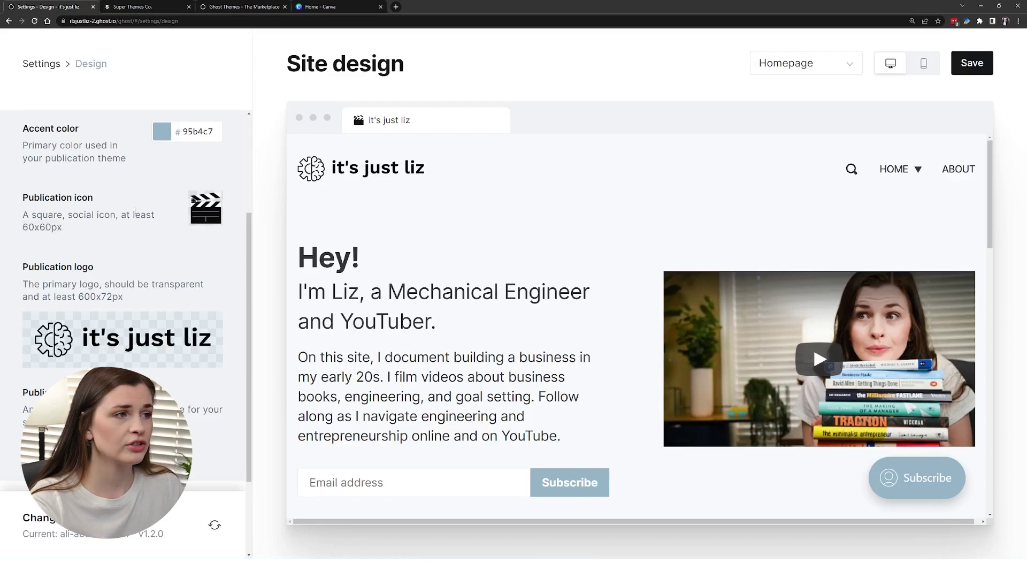
pyautogui.click(352, 9)
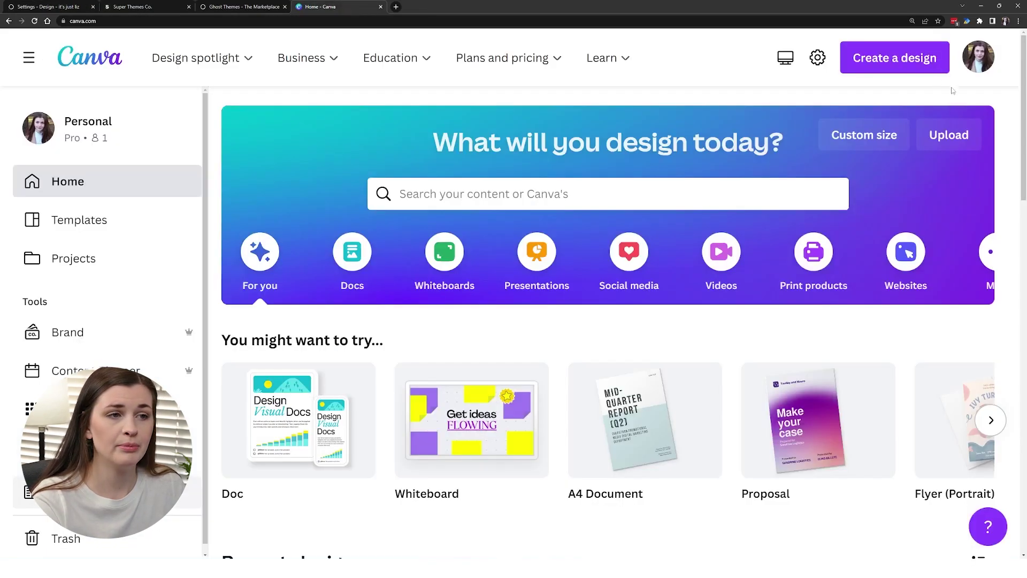
# Enter a 60 × 60 px custom design size in Canva, then return to Ghost
pyautogui.click(889, 69)
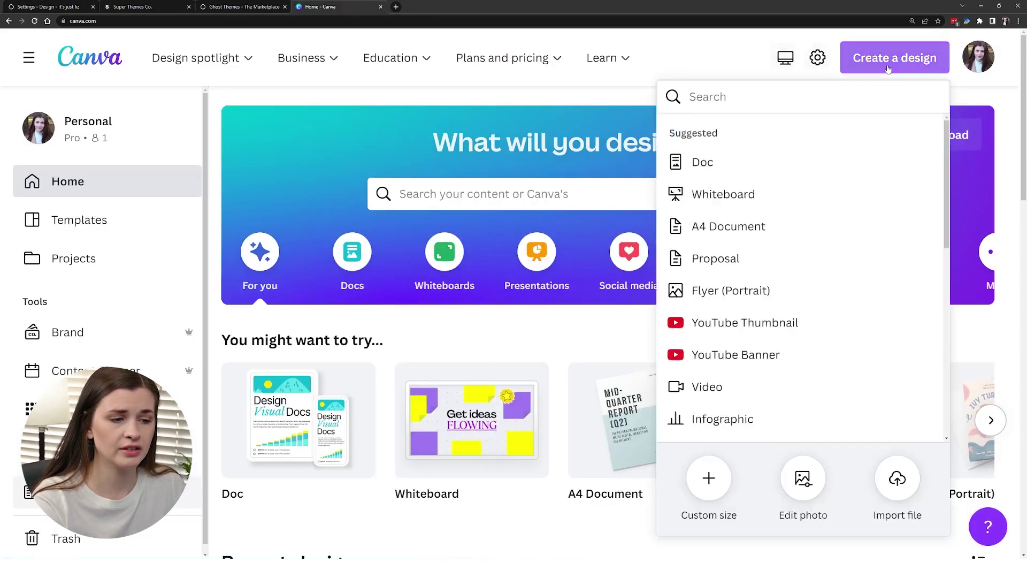
pyautogui.click(717, 484)
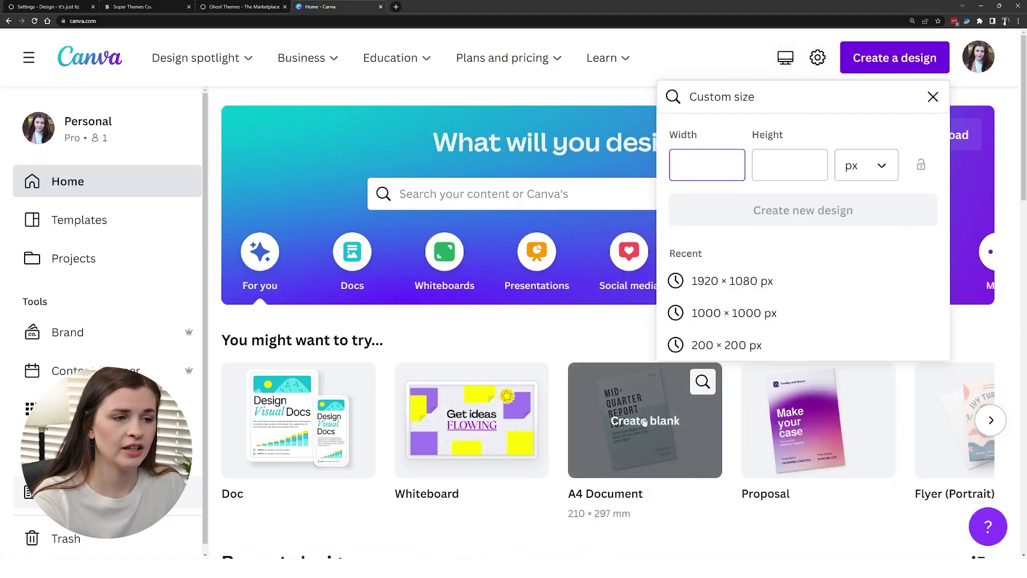
pyautogui.write('60')
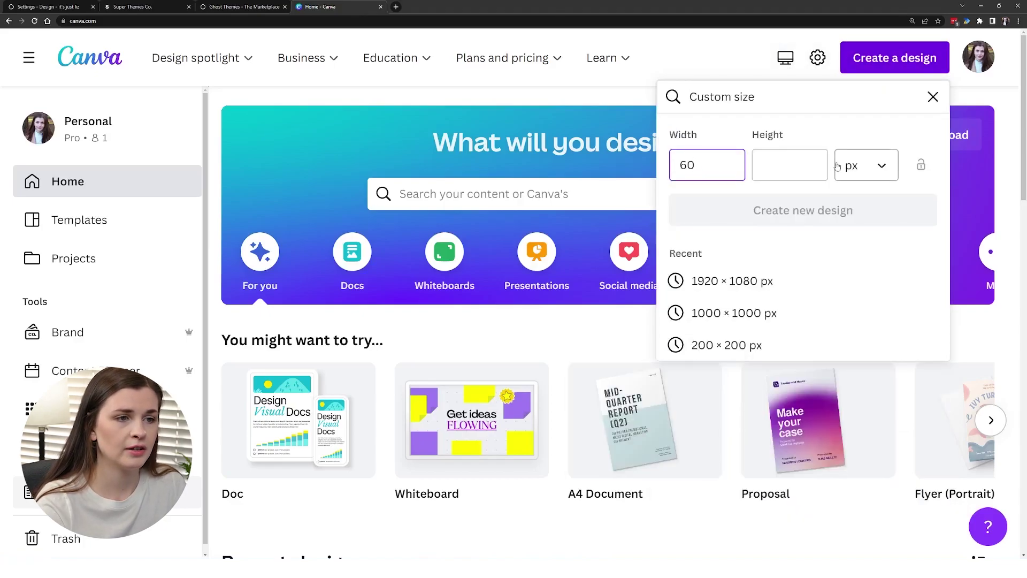
pyautogui.click(841, 165)
pyautogui.click(806, 164)
pyautogui.write('60')
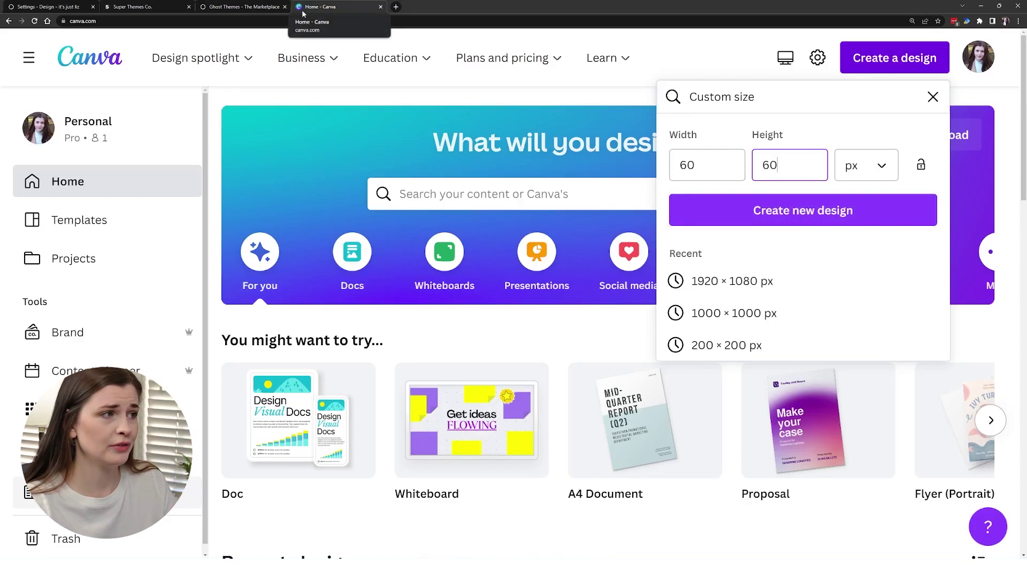
pyautogui.click(262, 8)
# Reopen Ghost's design settings and expand the Site-wide and Homepage sections
pyautogui.click(59, 6)
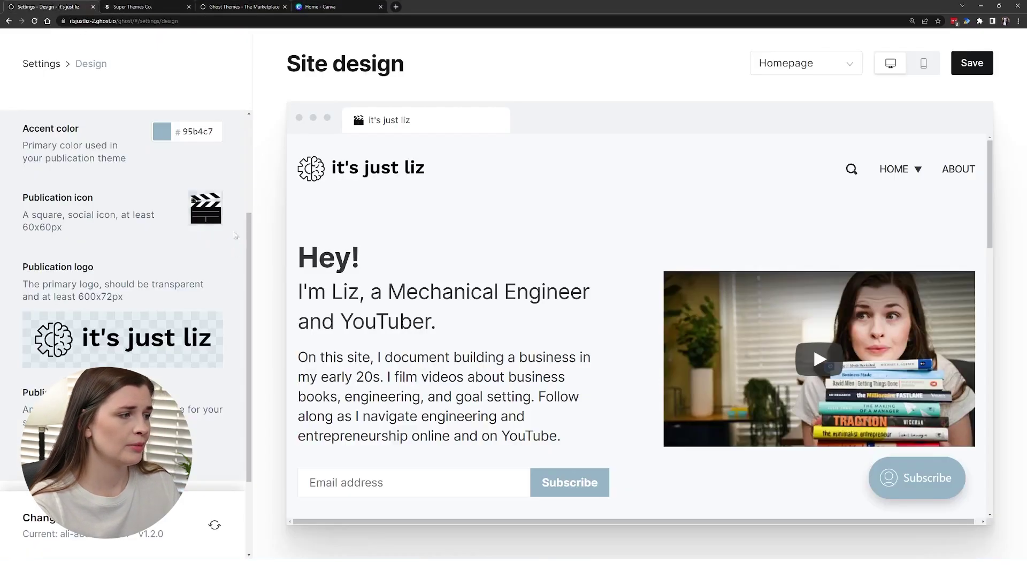
pyautogui.scroll(-2, 123, 267)
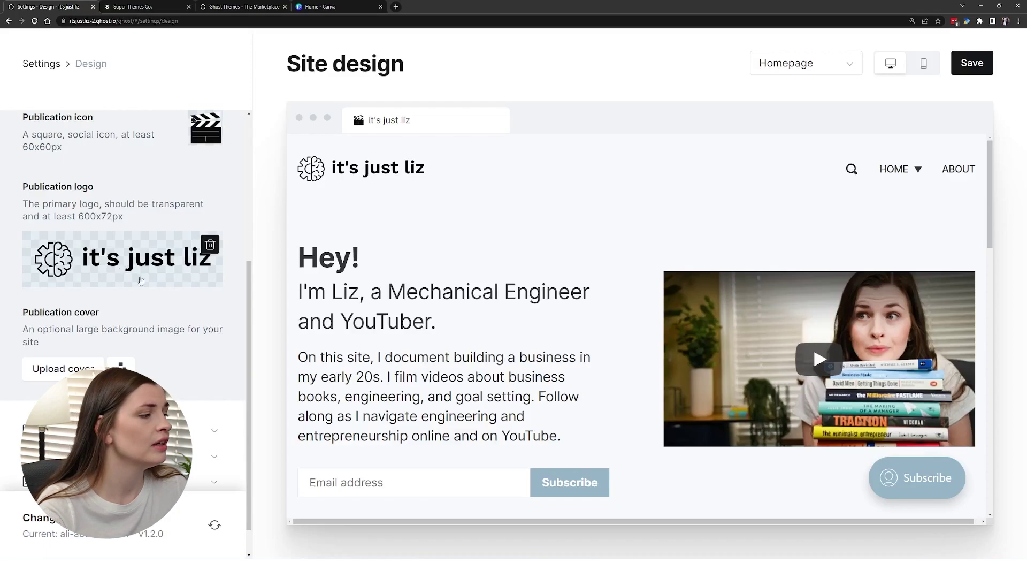
pyautogui.scroll(-1, 93, 304)
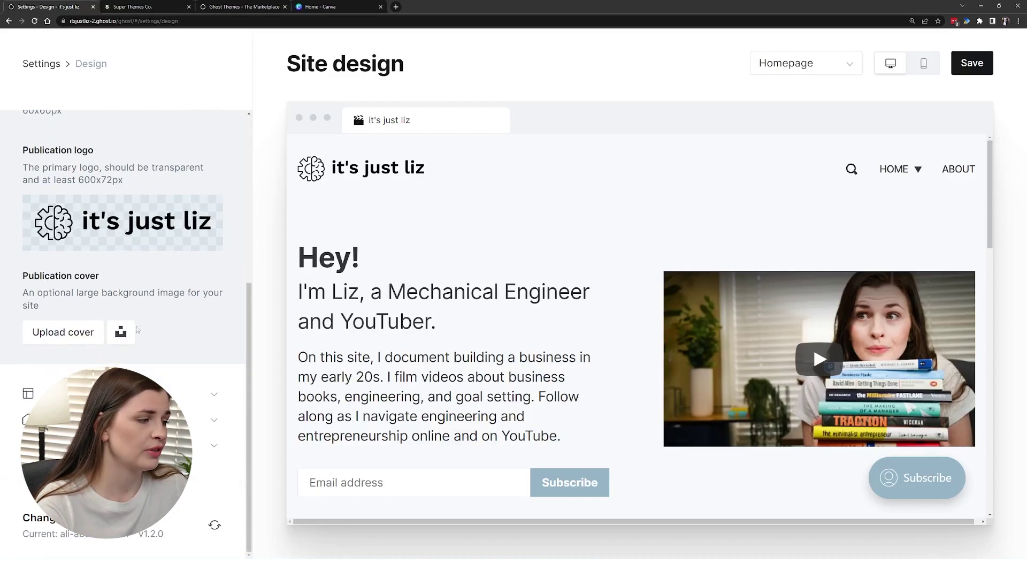
pyautogui.click(81, 394)
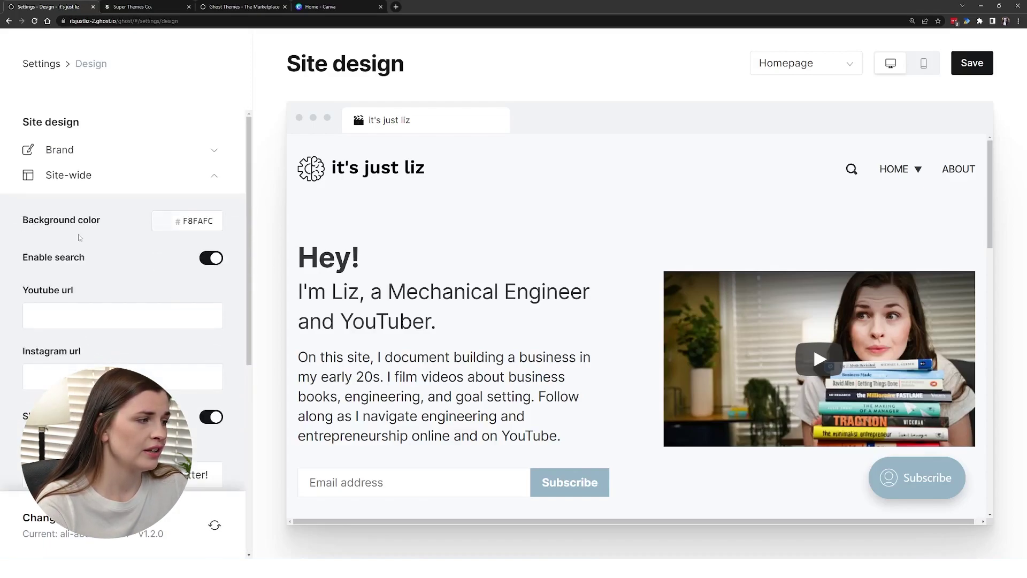
pyautogui.scroll(-4, 80, 236)
pyautogui.scroll(1, 119, 198)
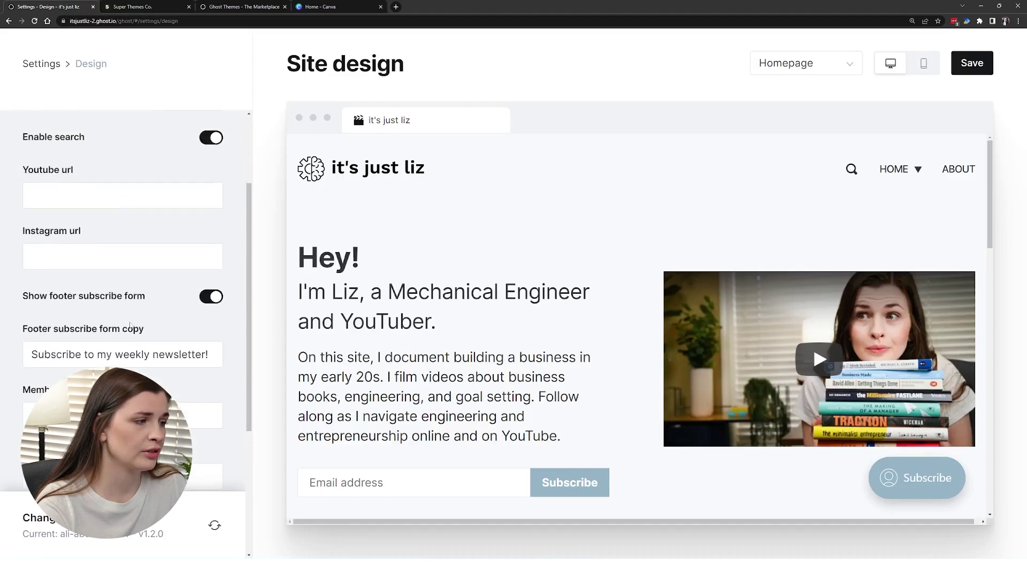
pyautogui.scroll(-4, 119, 198)
pyautogui.click(81, 420)
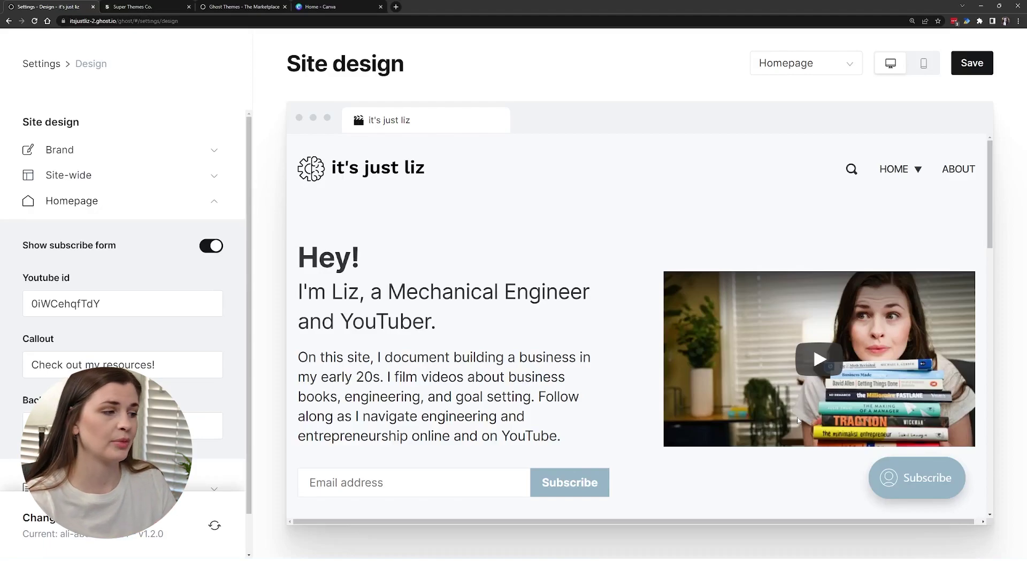
pyautogui.scroll(-1, 225, 390)
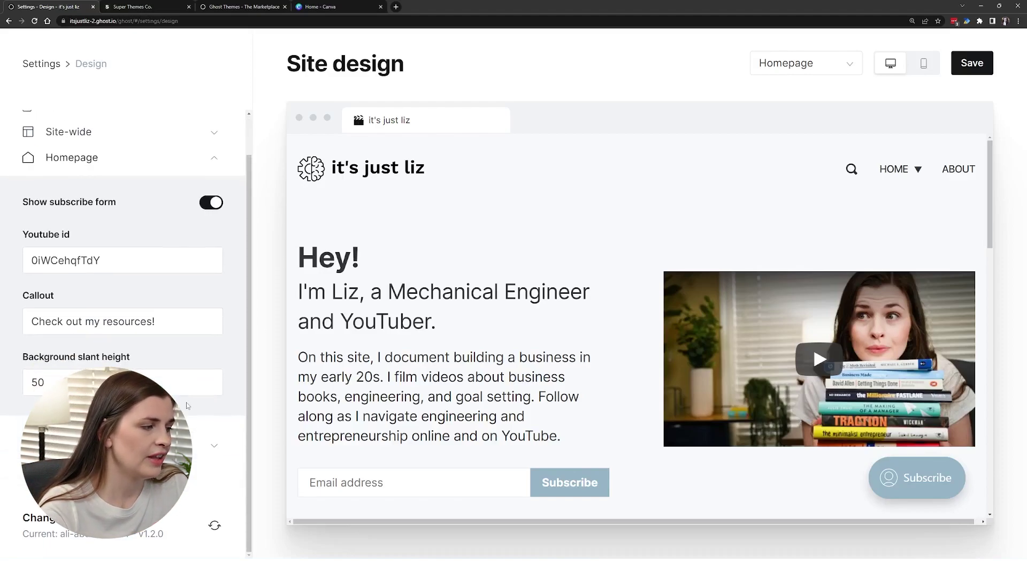
# Show the Post design options and preview the post on mobile, then switch back to desktop
pyautogui.click(214, 444)
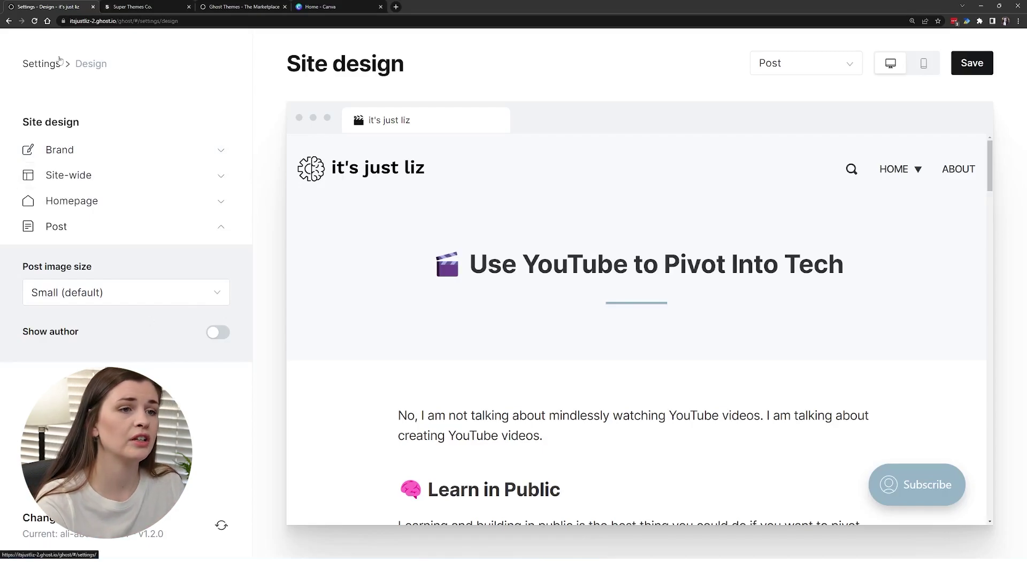
pyautogui.click(924, 63)
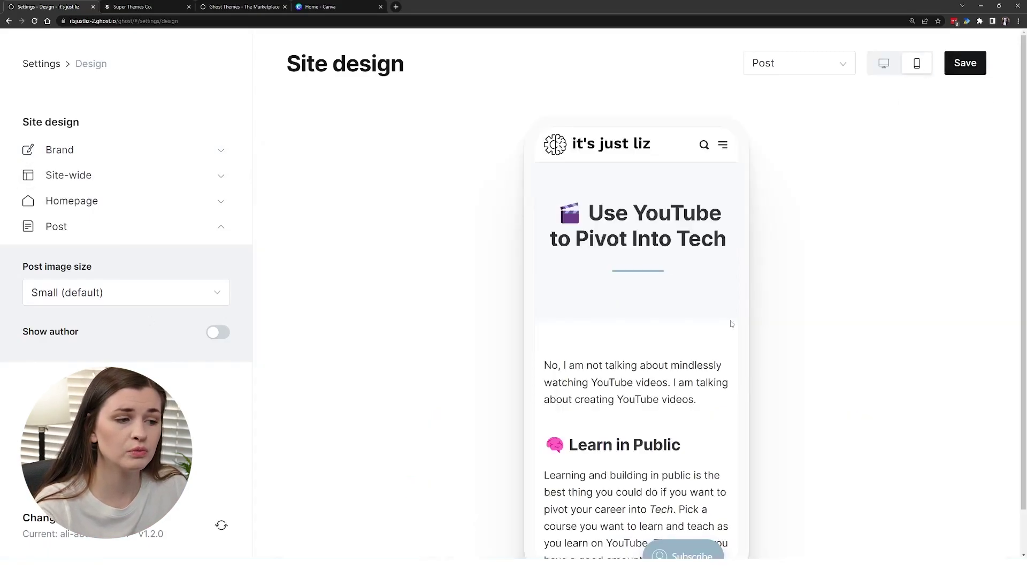
pyautogui.scroll(-3, 629, 312)
pyautogui.scroll(-10, 628, 312)
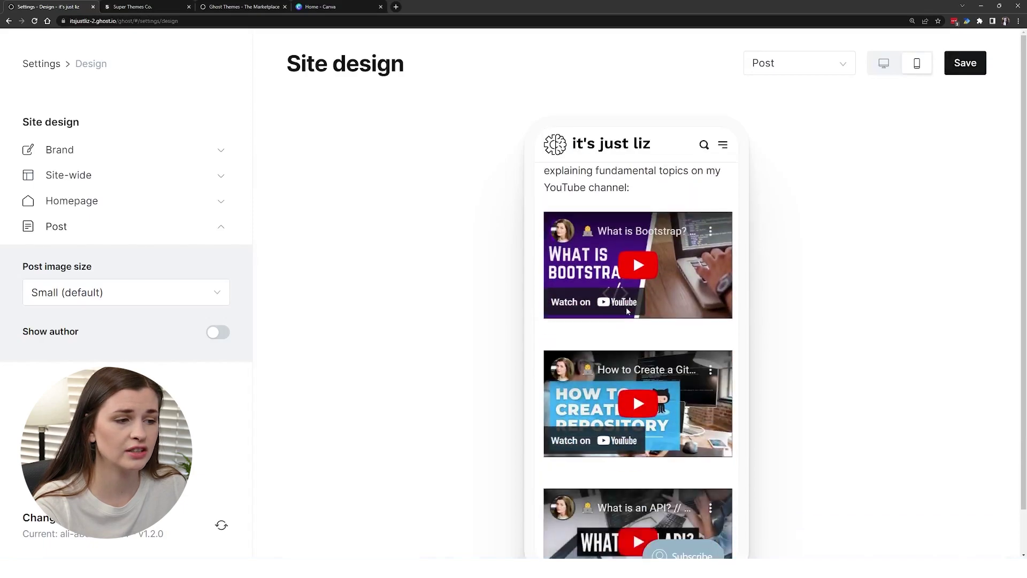
pyautogui.scroll(-5, 627, 311)
pyautogui.scroll(2, 669, 348)
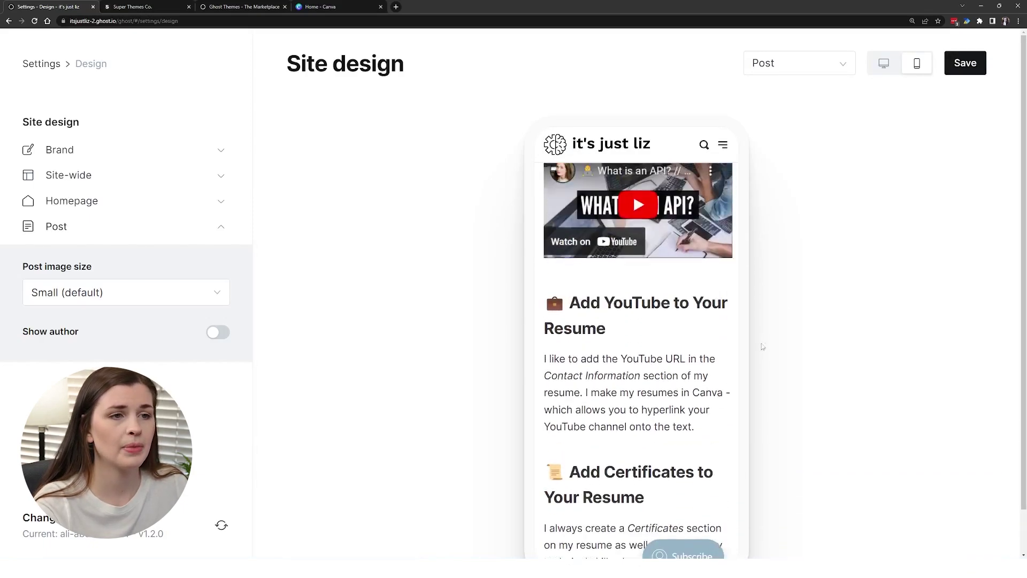
pyautogui.click(884, 67)
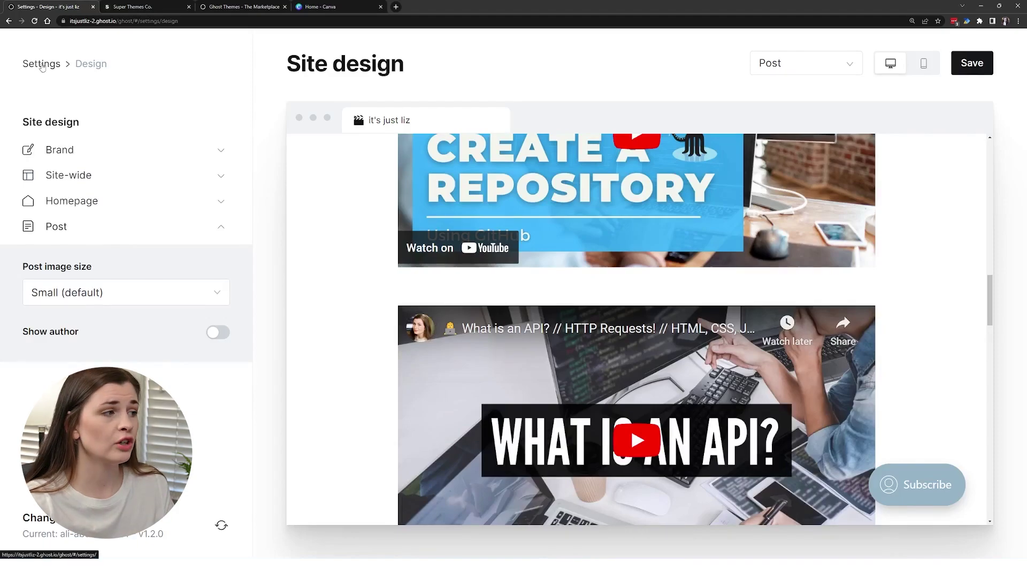
# Go from Settings to Posts and open the live site homepage
pyautogui.click(43, 64)
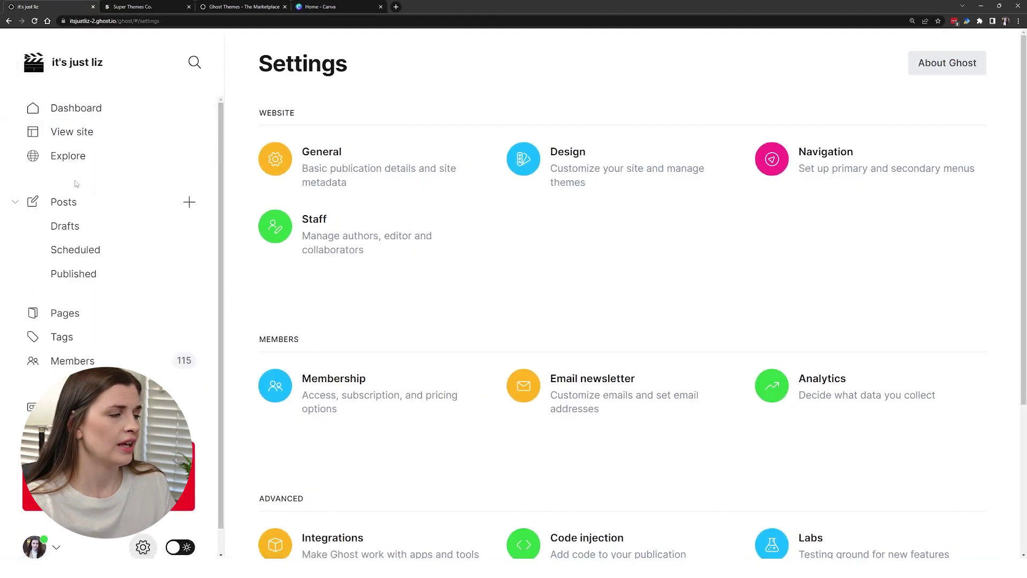
pyautogui.click(94, 202)
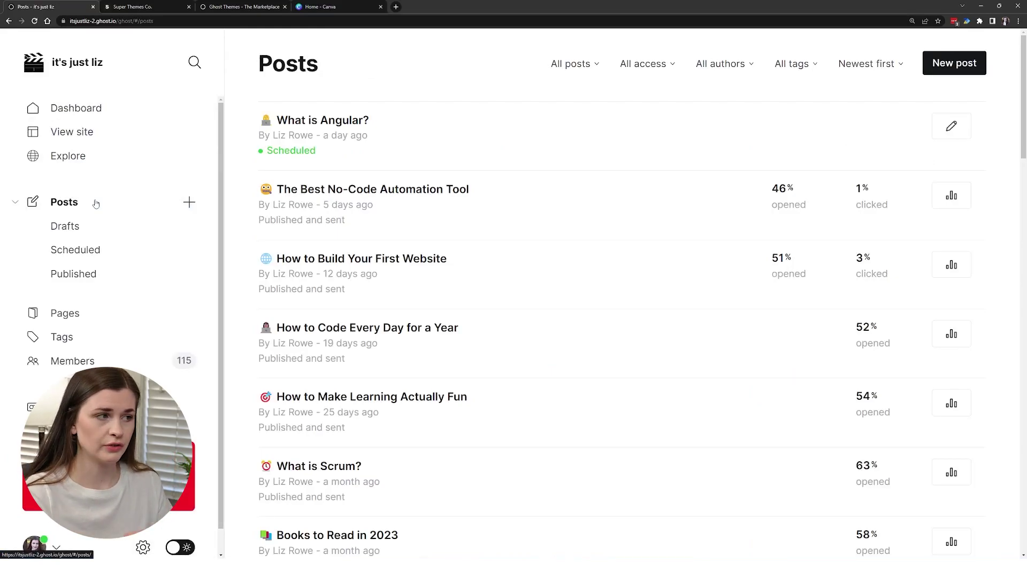
pyautogui.click(155, 132)
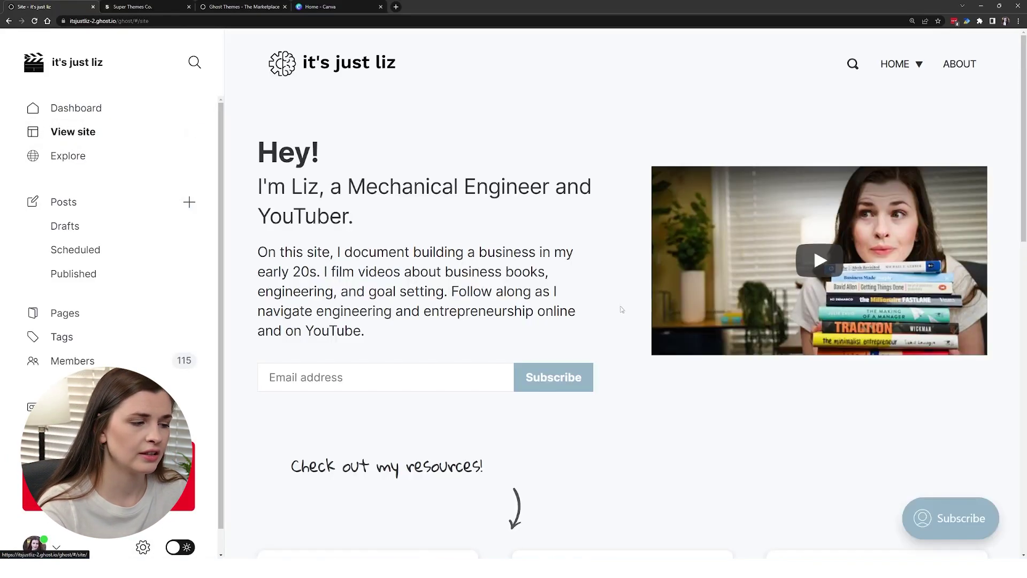
pyautogui.scroll(-3, 623, 329)
pyautogui.scroll(-3, 624, 329)
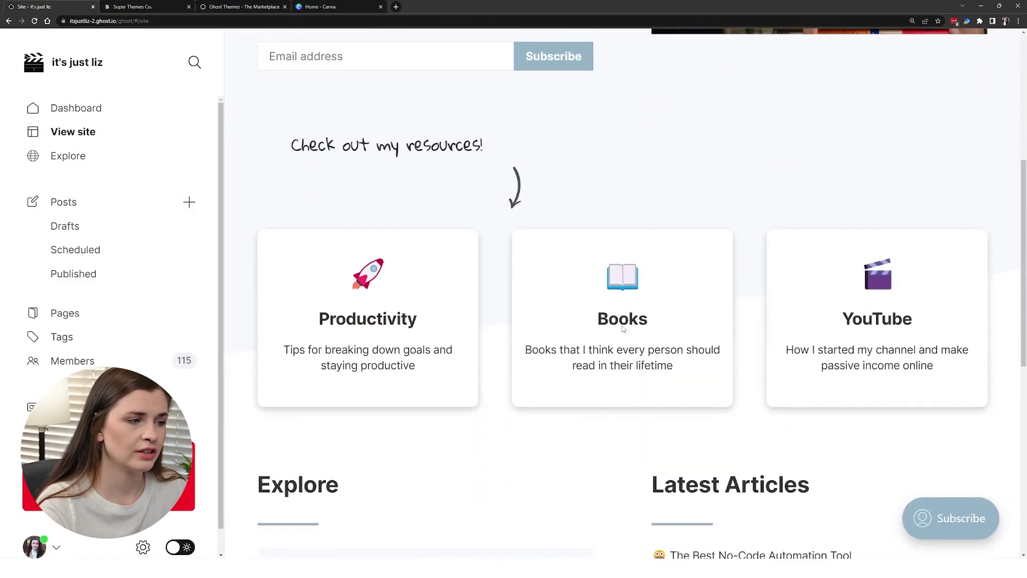
# Visit the Productivity page, browse back through the homepage, then open the Pages list
pyautogui.click(372, 291)
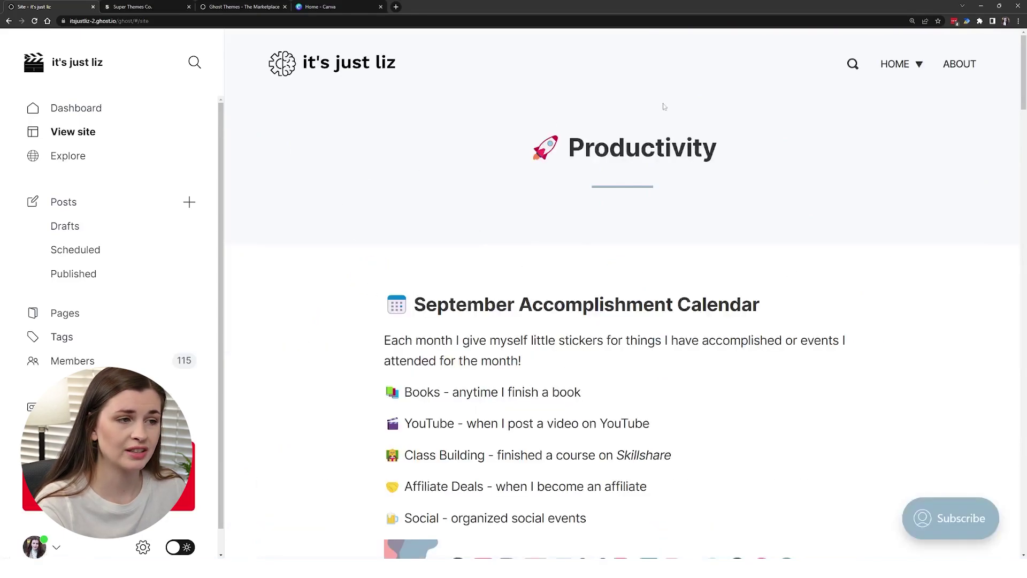
pyautogui.scroll(-6, 554, 206)
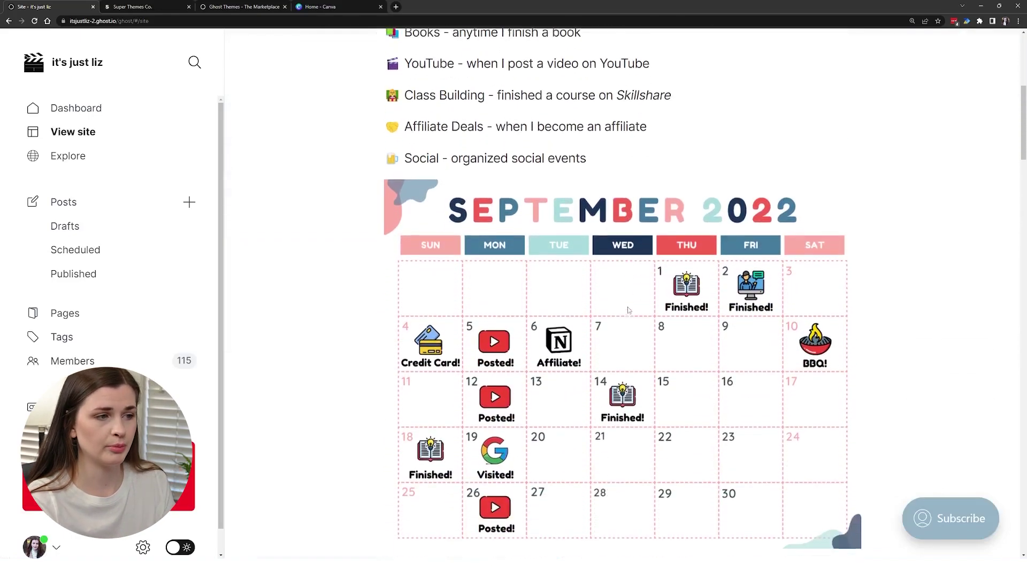
pyautogui.hotkey('alt', 'Left')
pyautogui.scroll(-5, 629, 310)
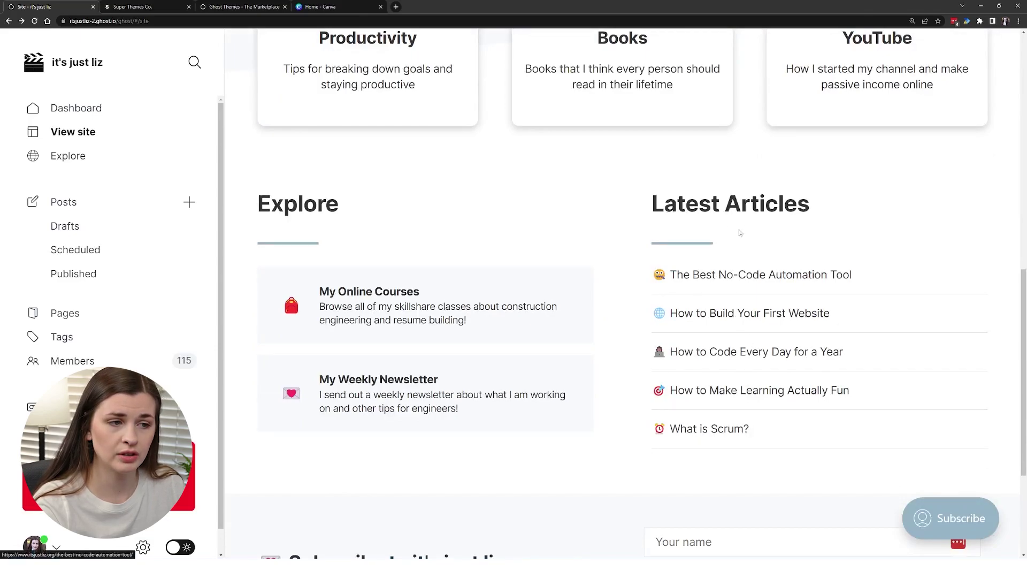
pyautogui.scroll(1, 515, 171)
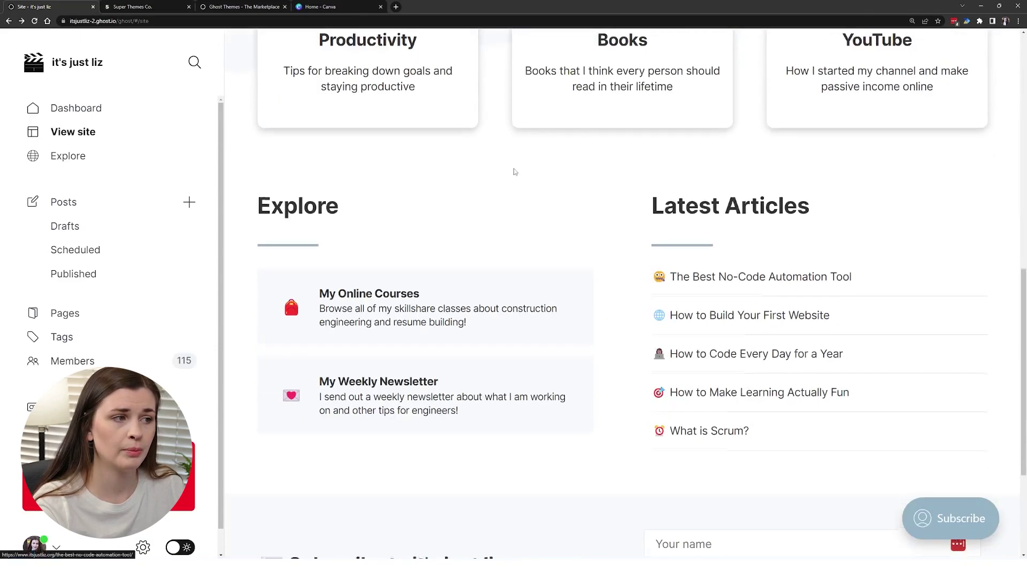
pyautogui.scroll(2, 500, 158)
pyautogui.scroll(-4, 564, 316)
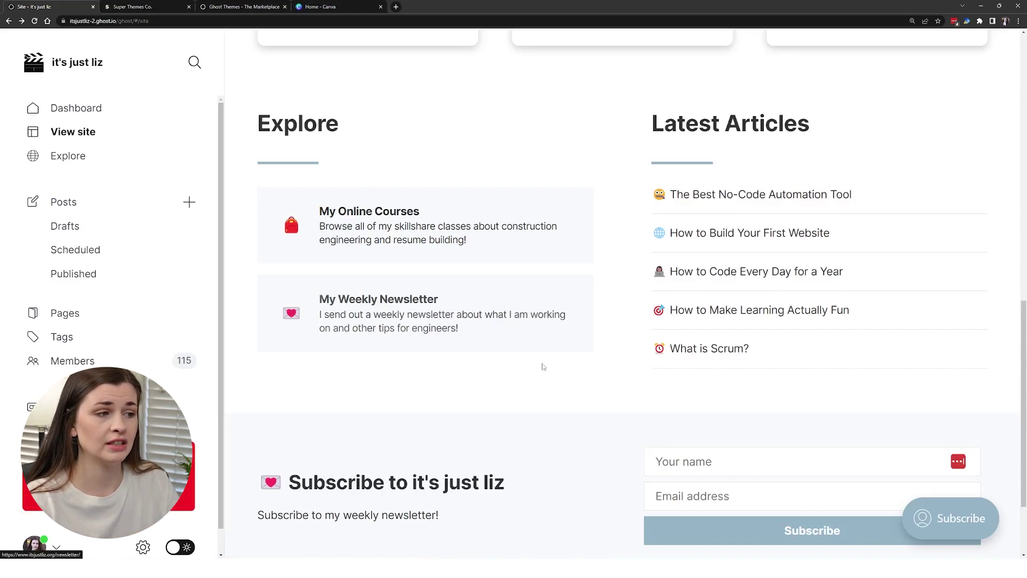
pyautogui.scroll(2, 543, 369)
pyautogui.scroll(2, 543, 374)
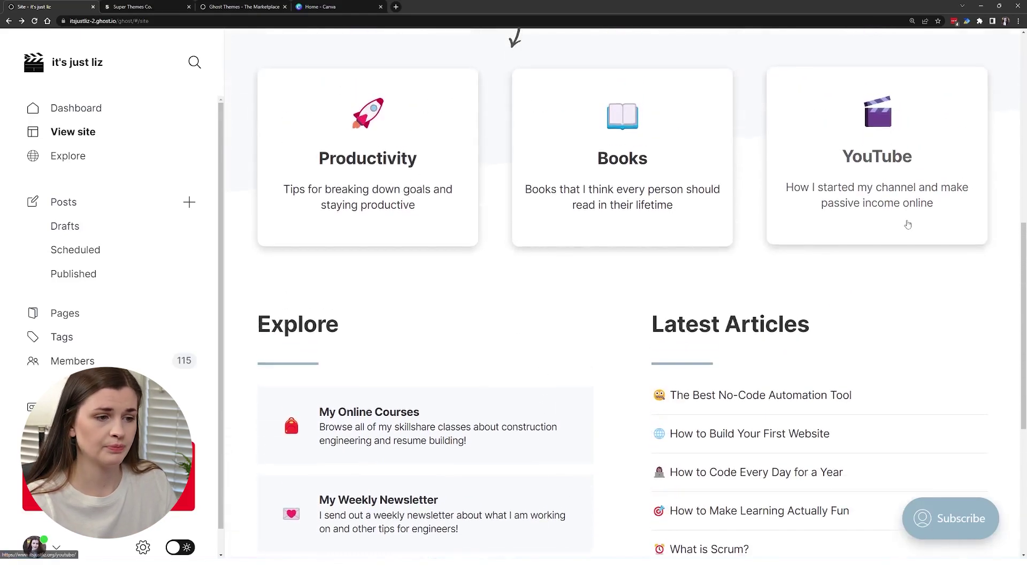
pyautogui.scroll(-2, 797, 278)
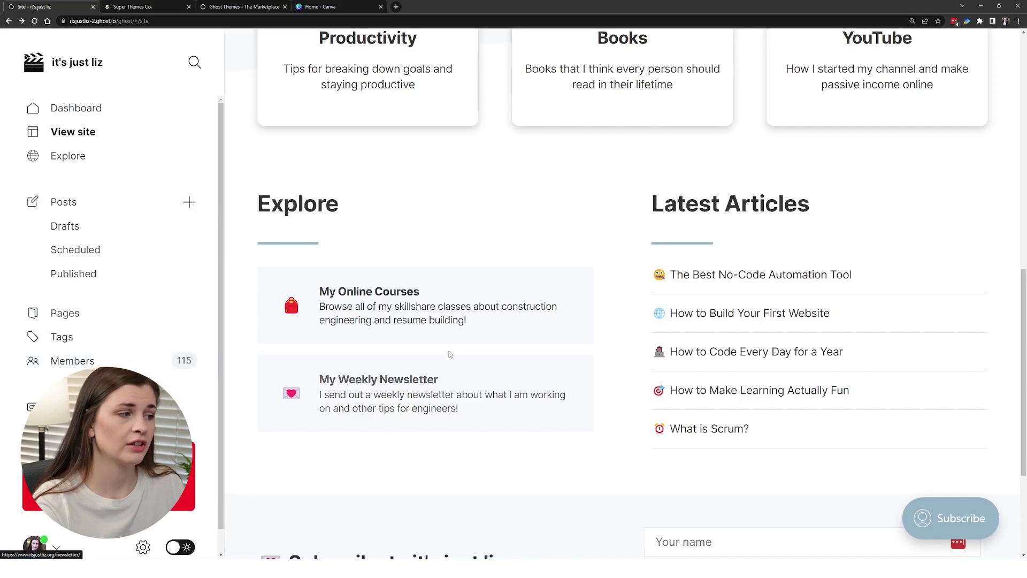
pyautogui.click(86, 313)
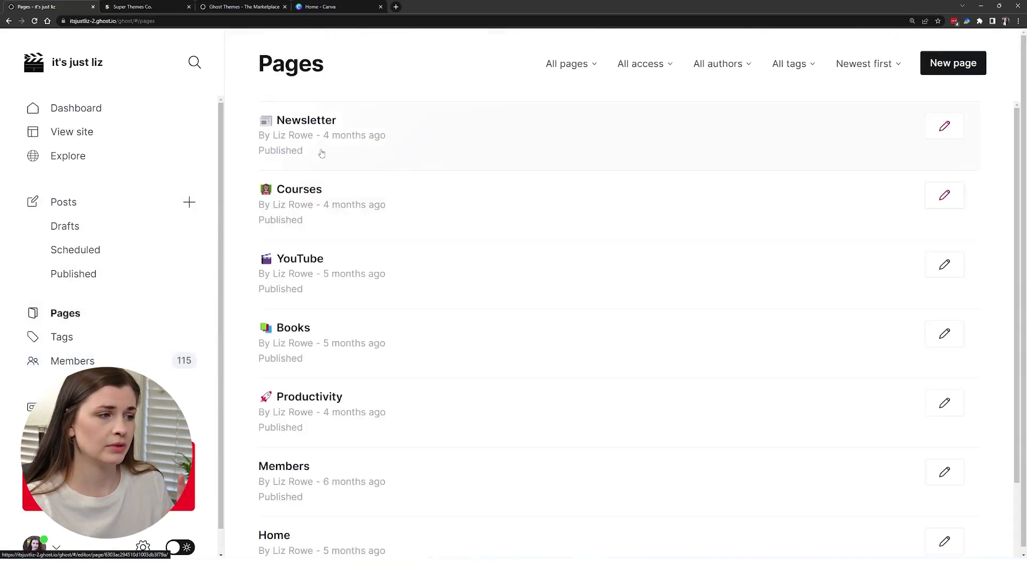
pyautogui.click(391, 199)
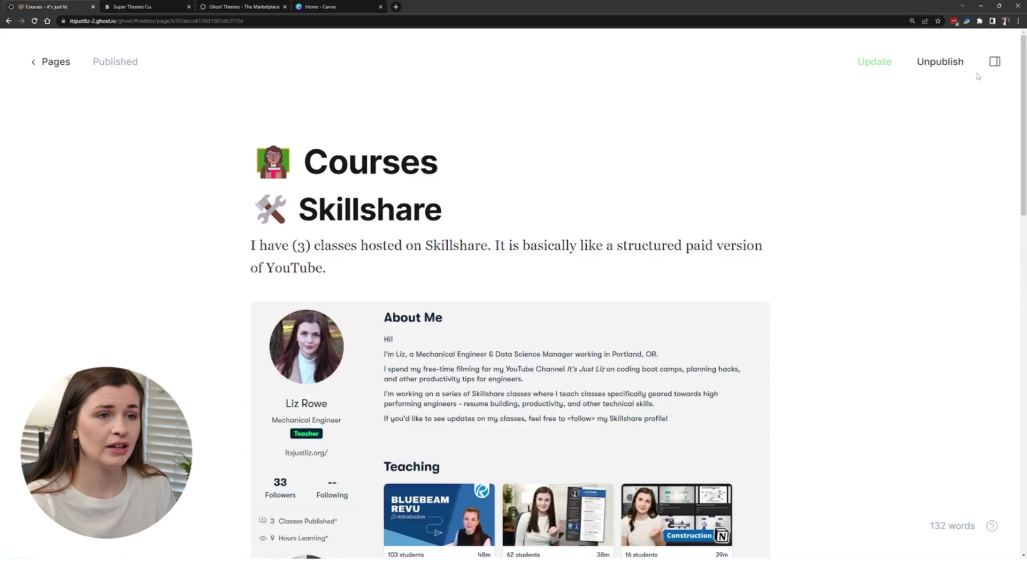
pyautogui.click(995, 61)
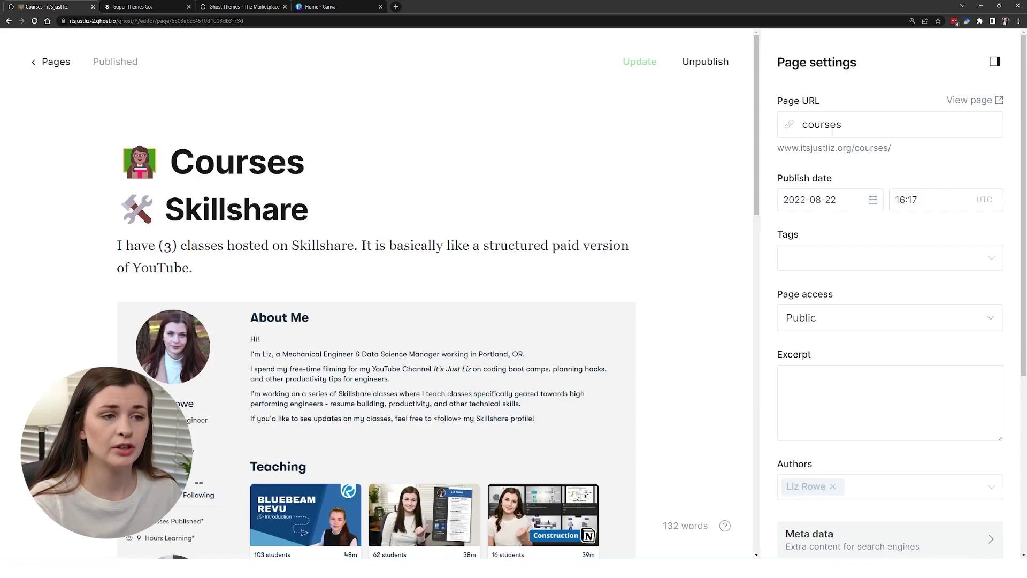
pyautogui.moveTo(895, 151); pyautogui.dragTo(771, 155)
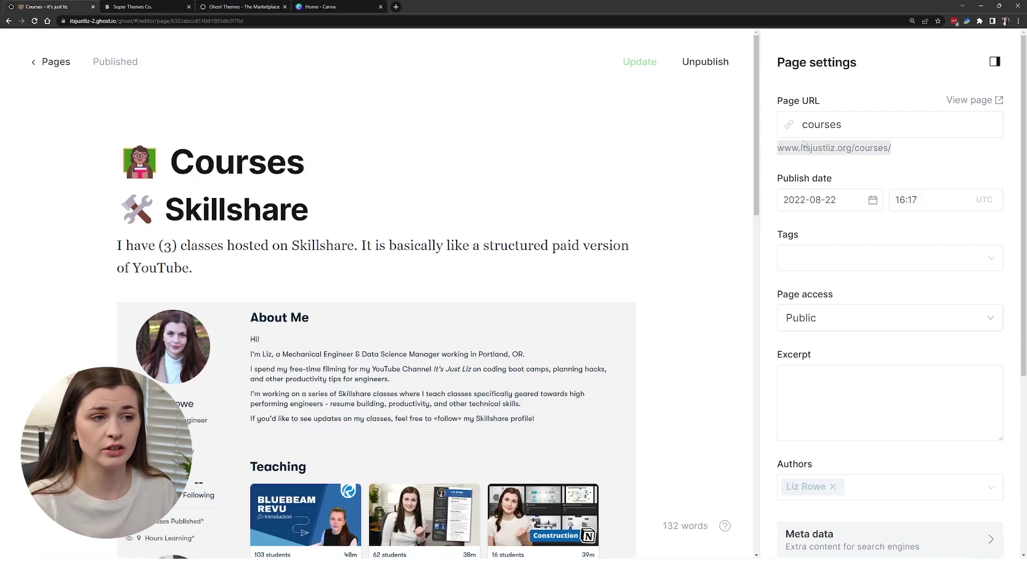
pyautogui.click(901, 155)
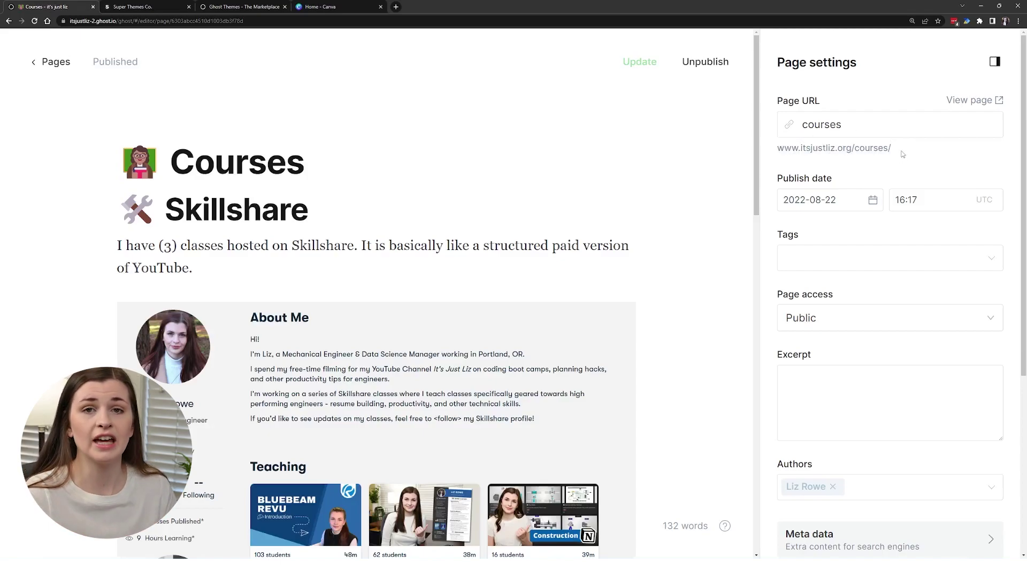
pyautogui.click(50, 62)
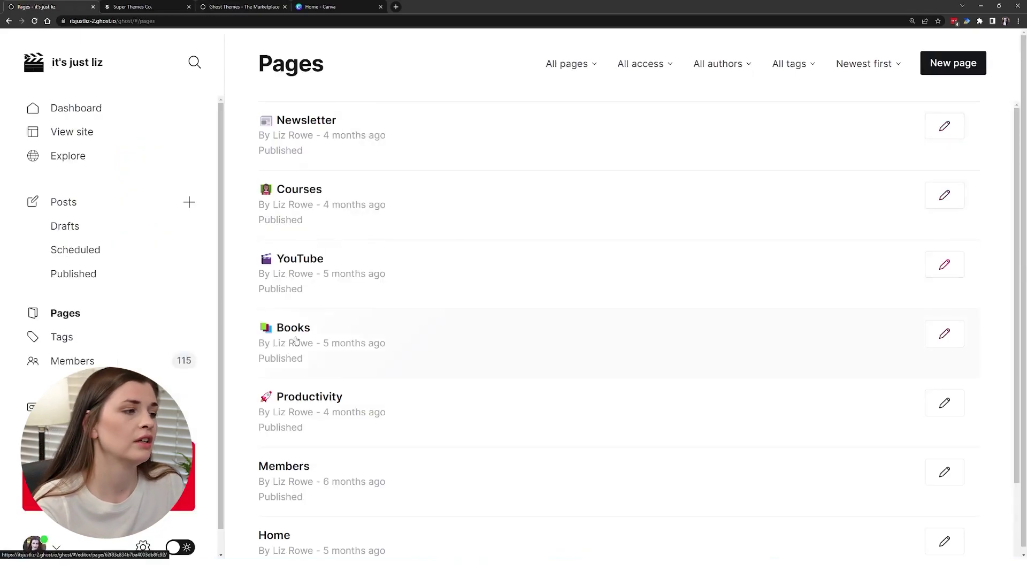
pyautogui.scroll(-2, 348, 289)
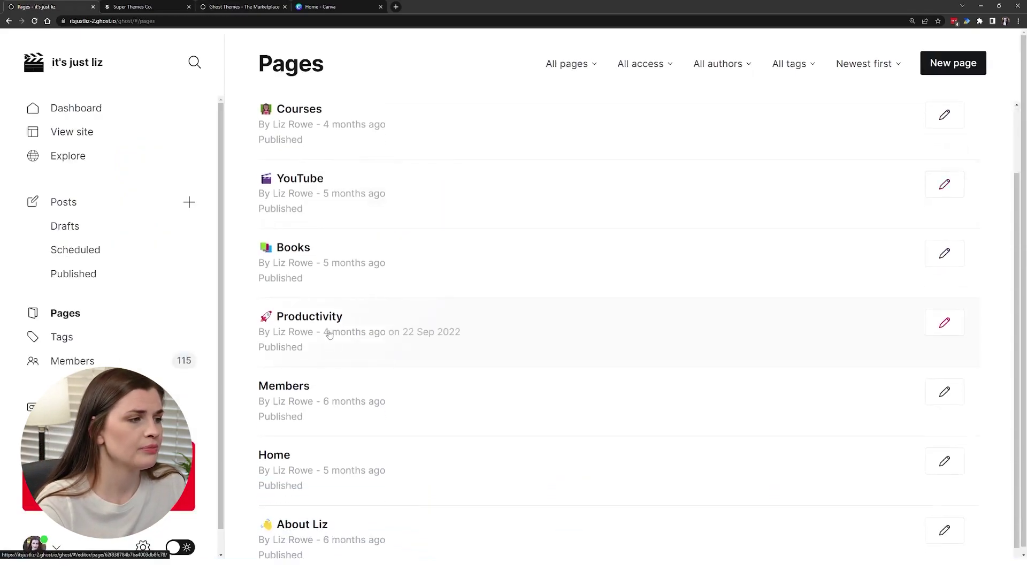
pyautogui.scroll(1, 329, 305)
# Browse the live homepage's resource cards and latest articles, then start a new post from Posts
pyautogui.click(64, 203)
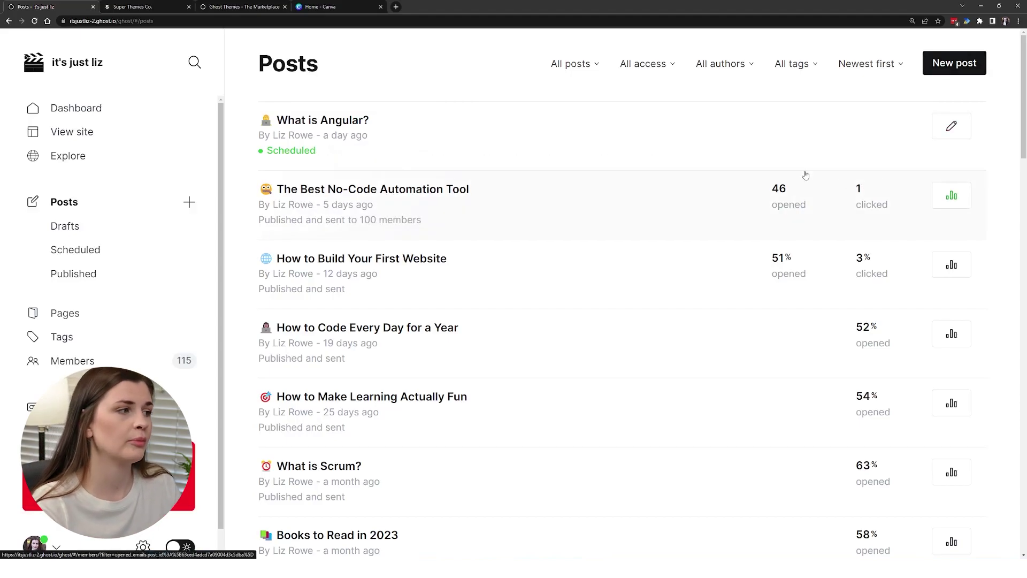
pyautogui.click(73, 131)
pyautogui.scroll(-5, 712, 383)
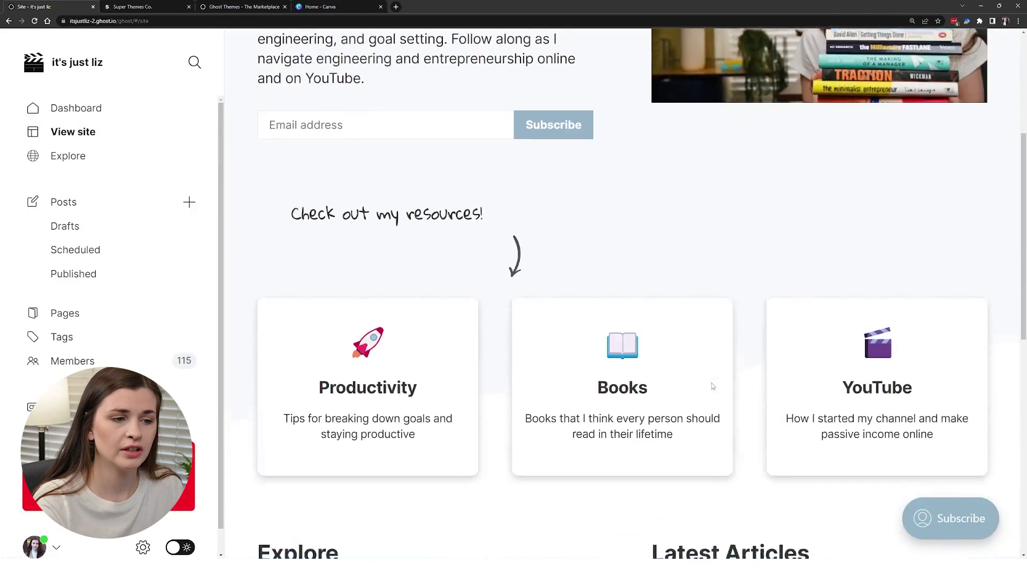
pyautogui.scroll(-6, 711, 383)
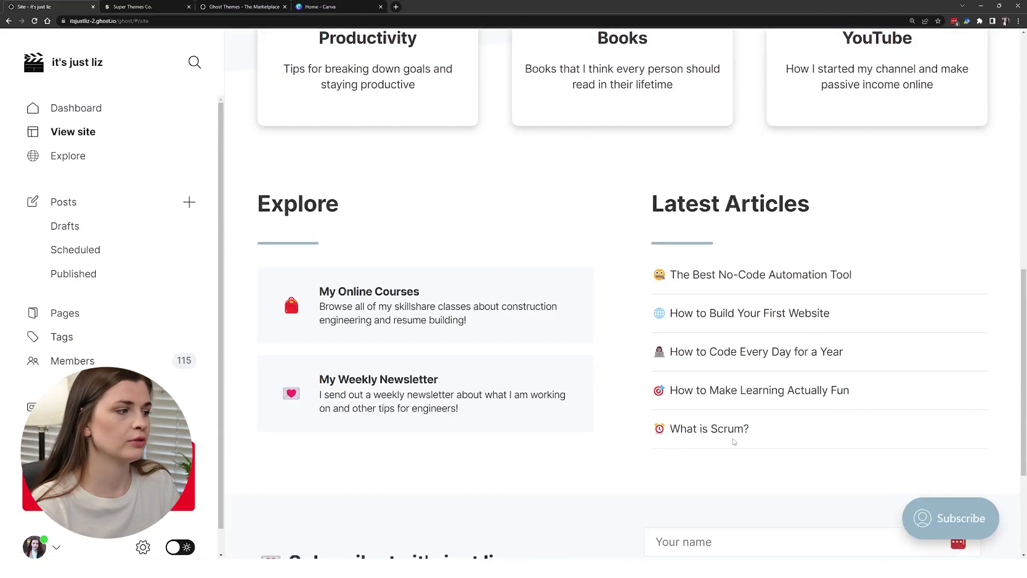
pyautogui.click(99, 206)
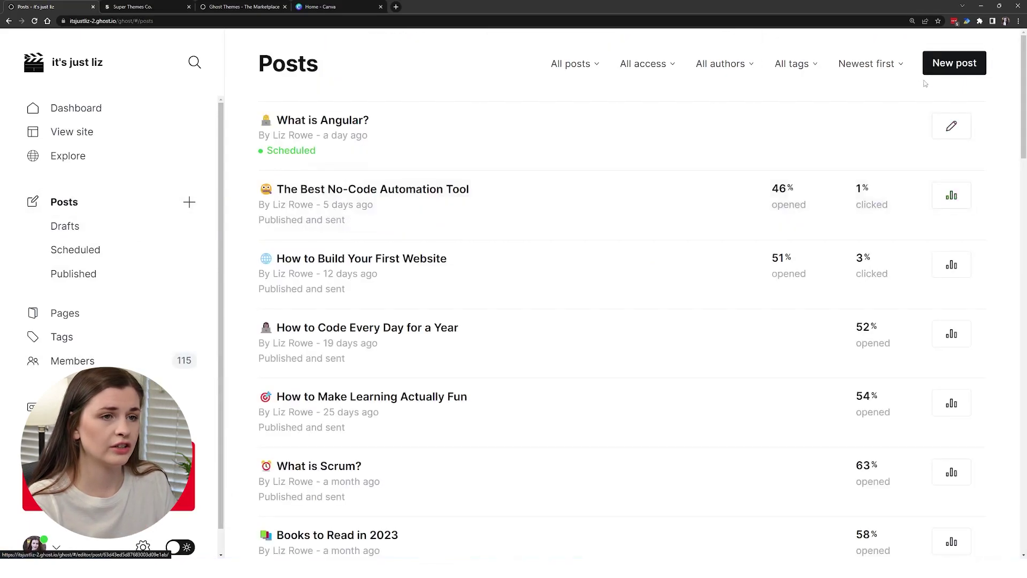
pyautogui.click(940, 71)
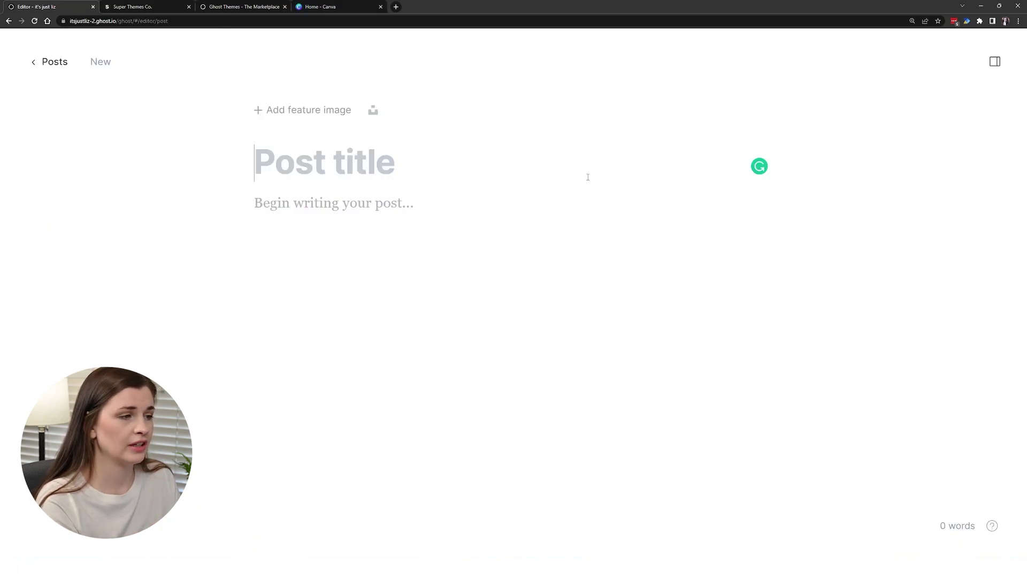
# Title the new post 'Web Development' and type a placeholder line in its body
pyautogui.write('Web')
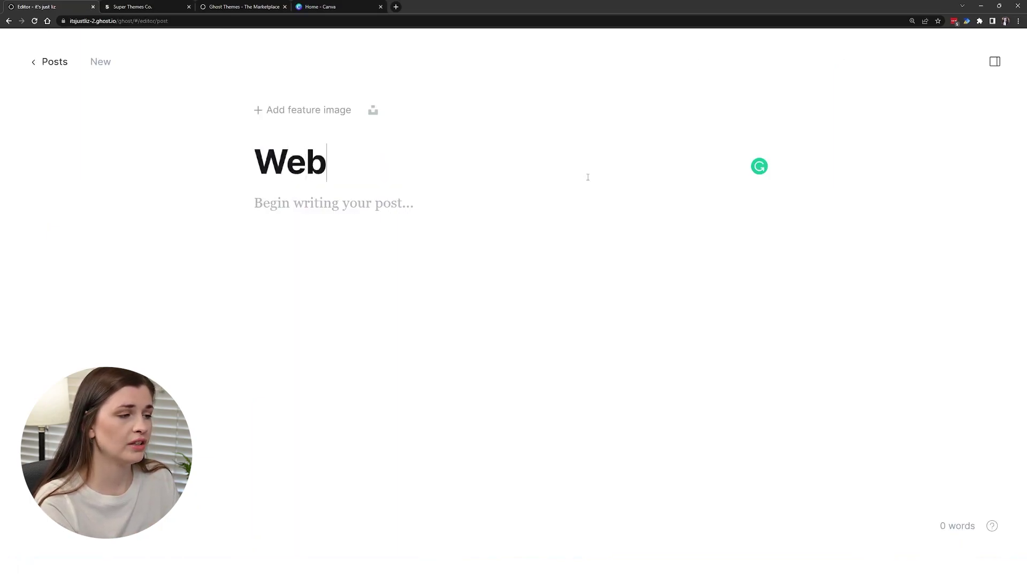
pyautogui.write('dec')
pyautogui.press('BackSpace')
pyautogui.press('BackSpace')
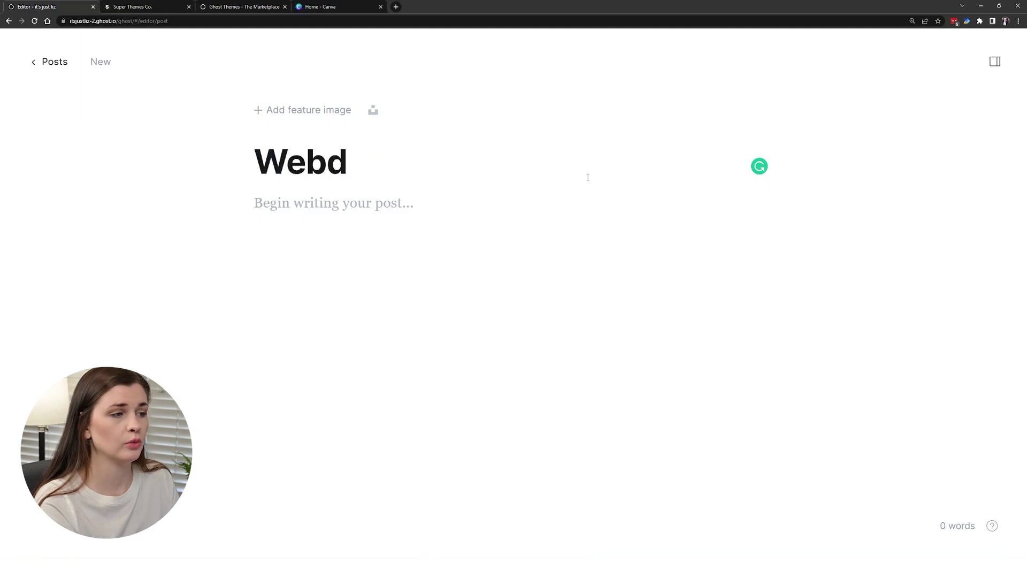
pyautogui.press('BackSpace')
pyautogui.write('Development')
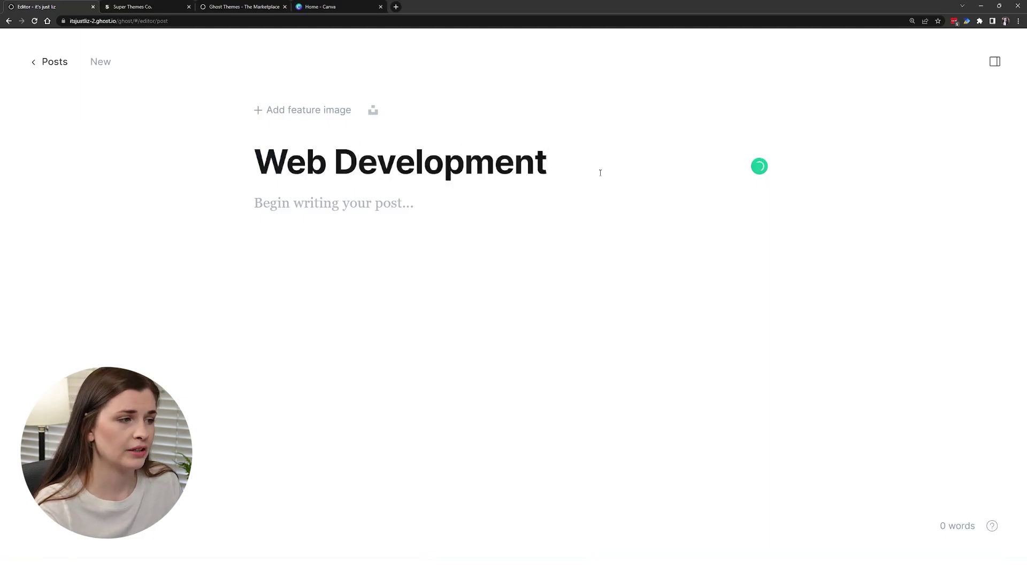
pyautogui.press('Return')
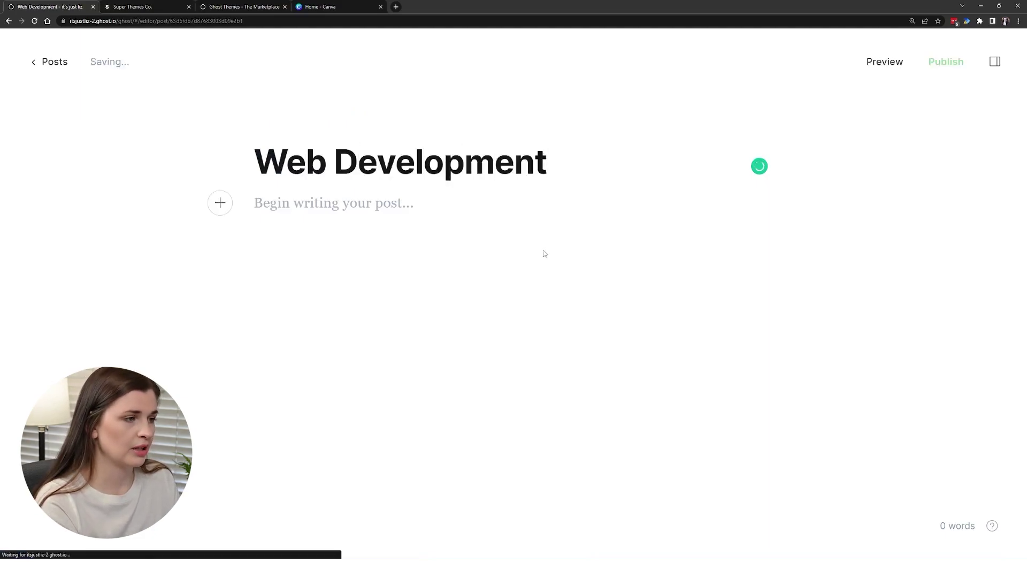
pyautogui.write('baljsldfld')
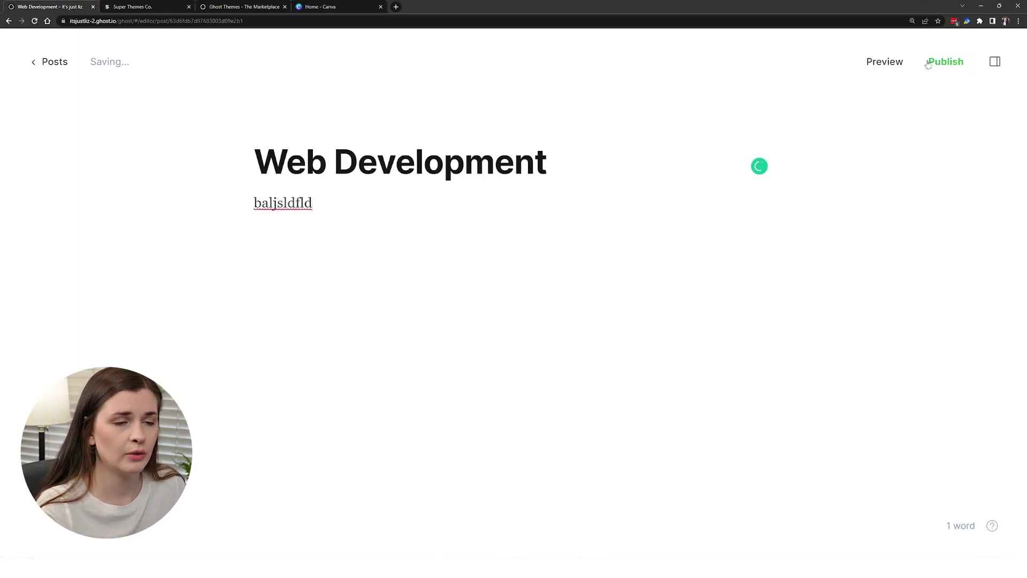
pyautogui.click(927, 72)
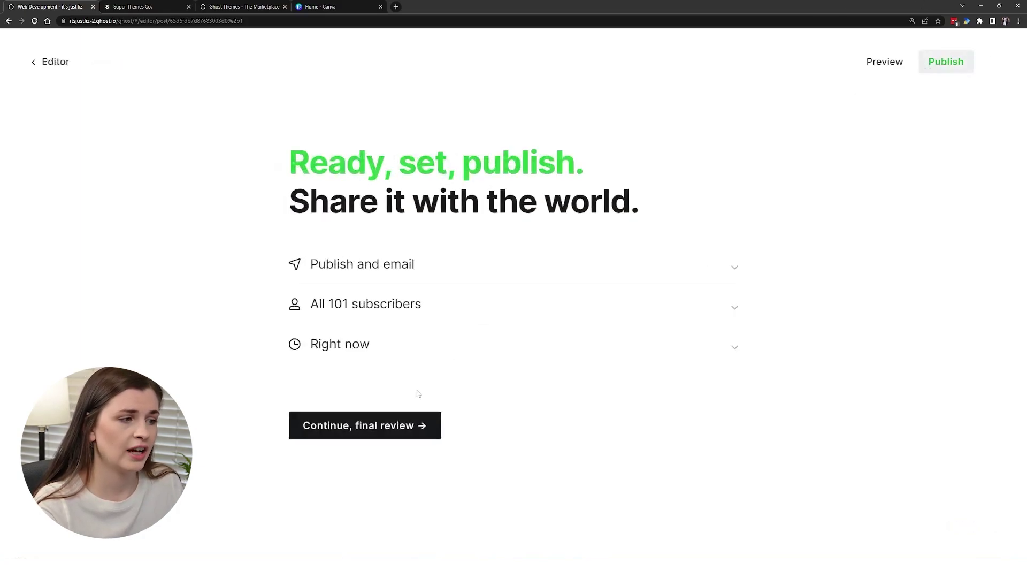
# Switch publish timing to Schedule for later, keeping 2023-01-29 at 23:24 UTC
pyautogui.click(371, 356)
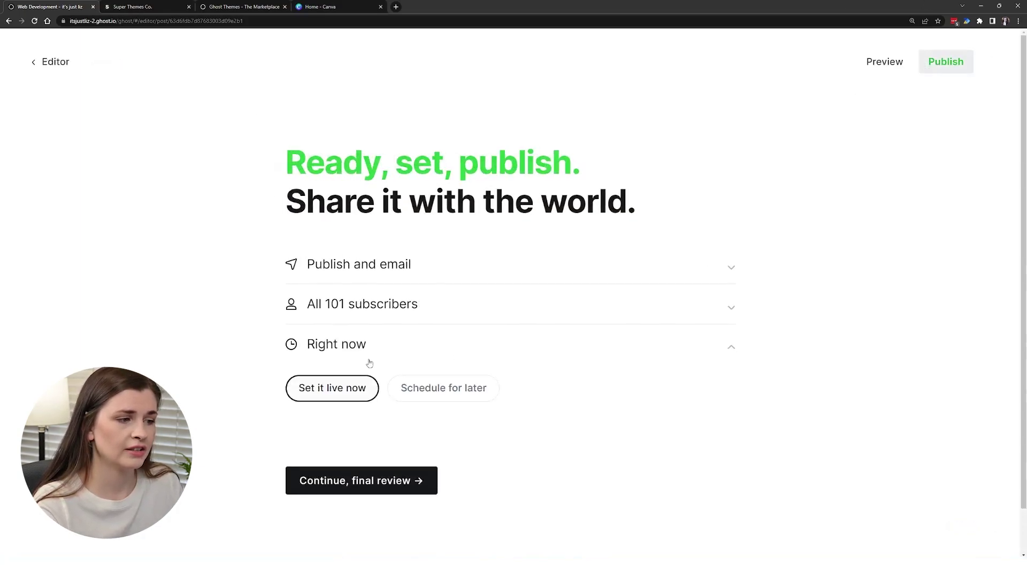
pyautogui.click(429, 396)
pyautogui.click(604, 389)
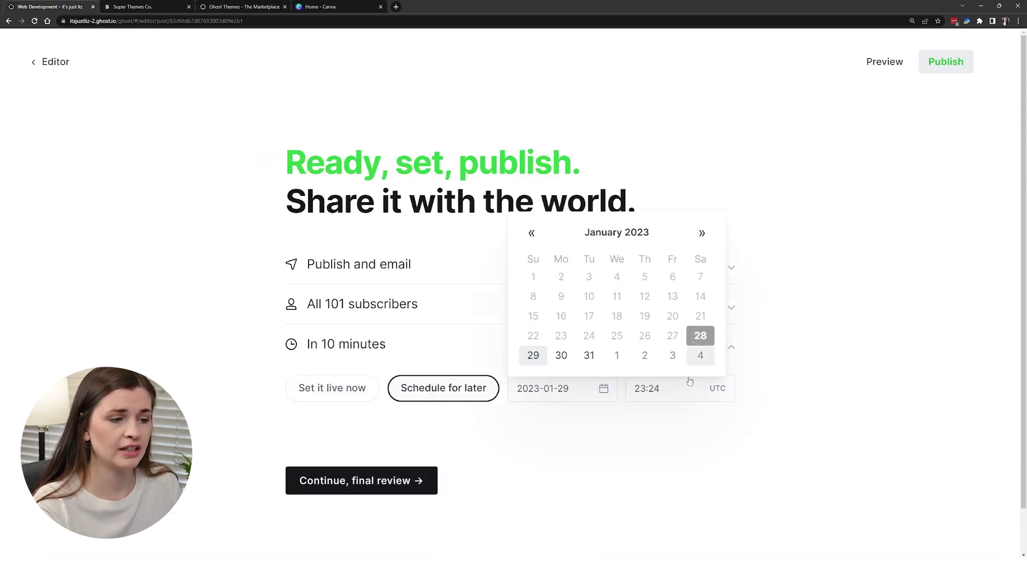
pyautogui.click(676, 402)
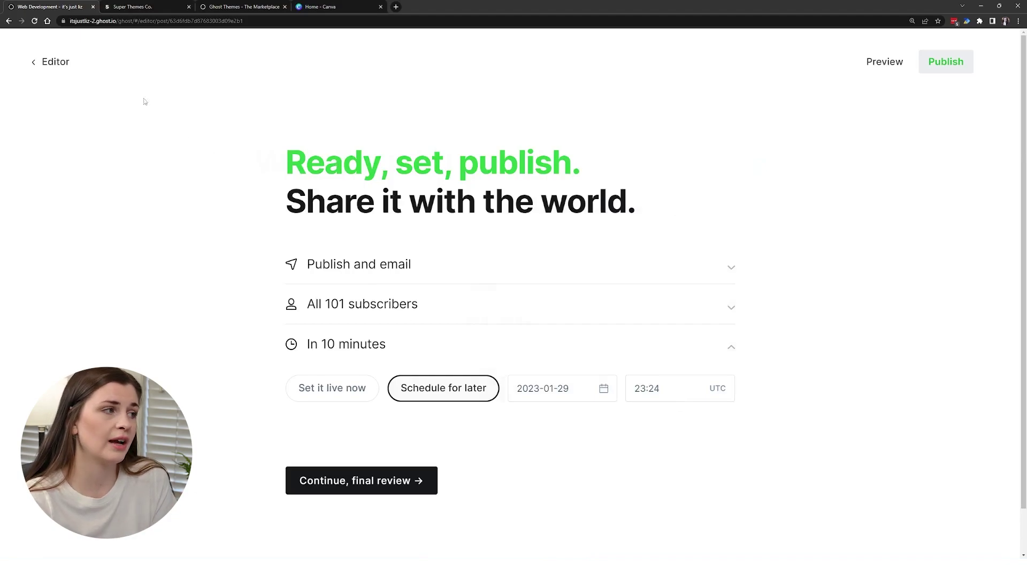
# Leave the publish flow and reopen the Web Development draft from Posts
pyautogui.click(59, 68)
pyautogui.click(58, 67)
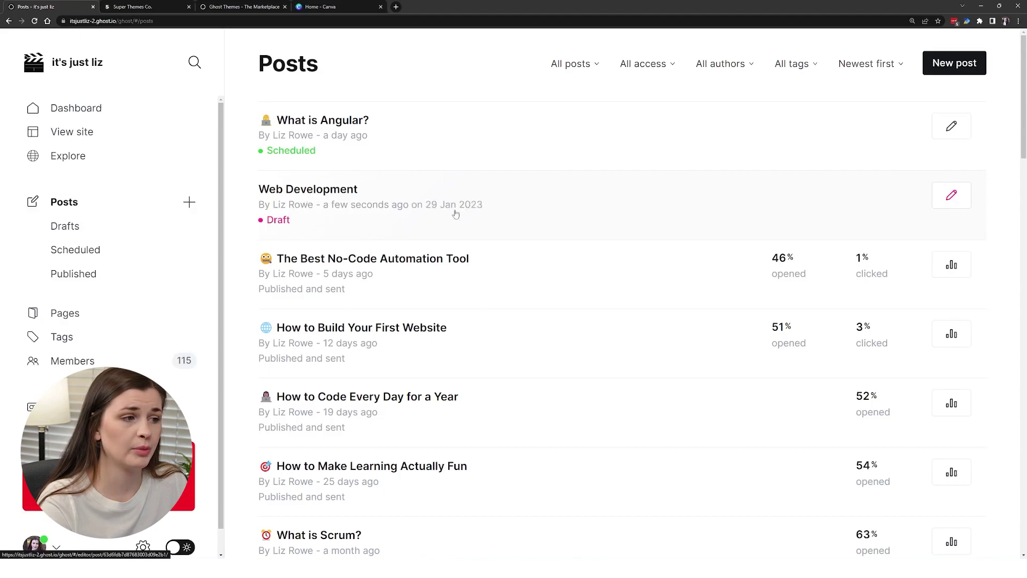
pyautogui.click(438, 206)
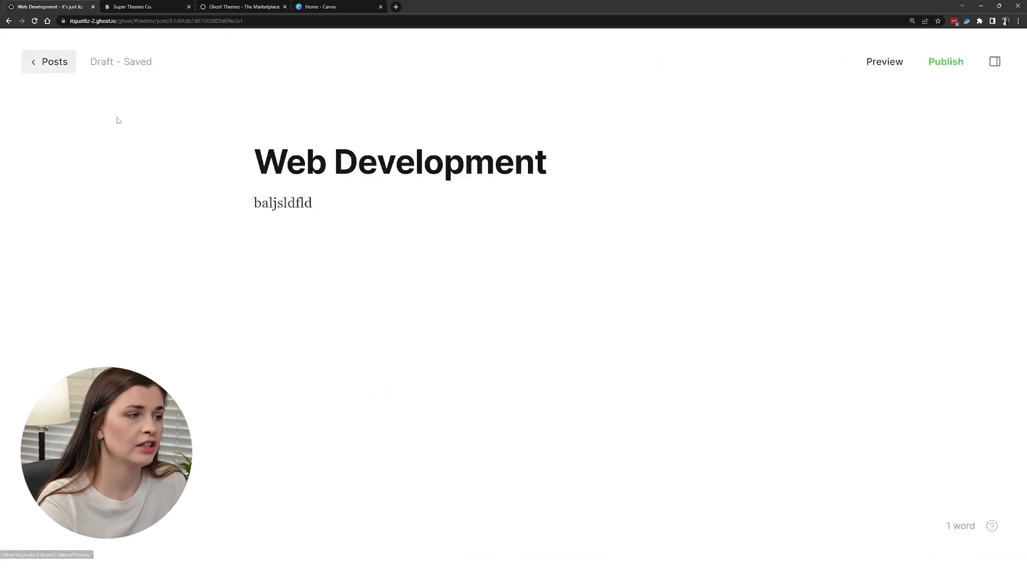
pyautogui.click(351, 264)
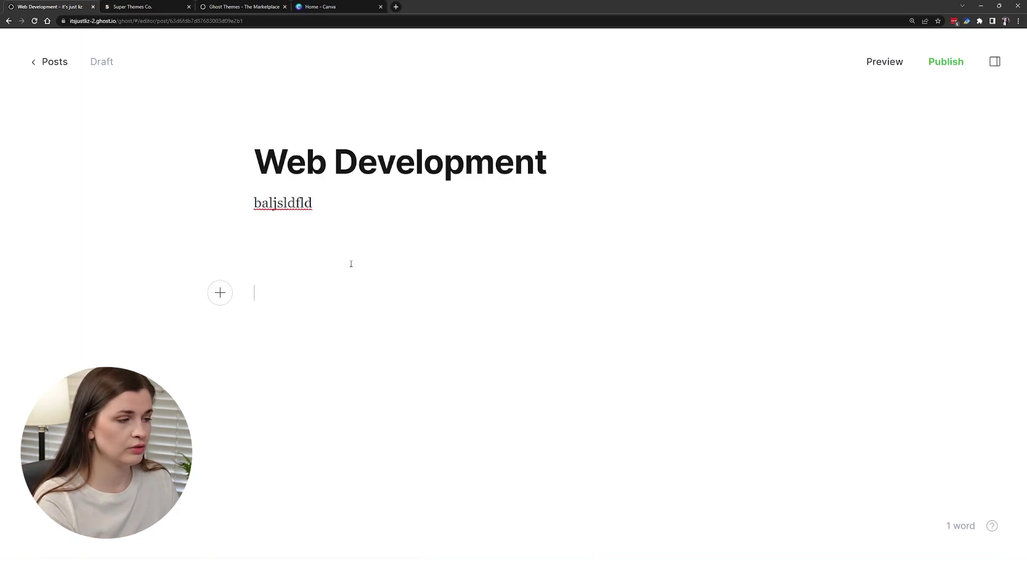
# Add '# Heading 1', '## Heading 2' and '### Heading 3' lines below the body text
pyautogui.write('#')
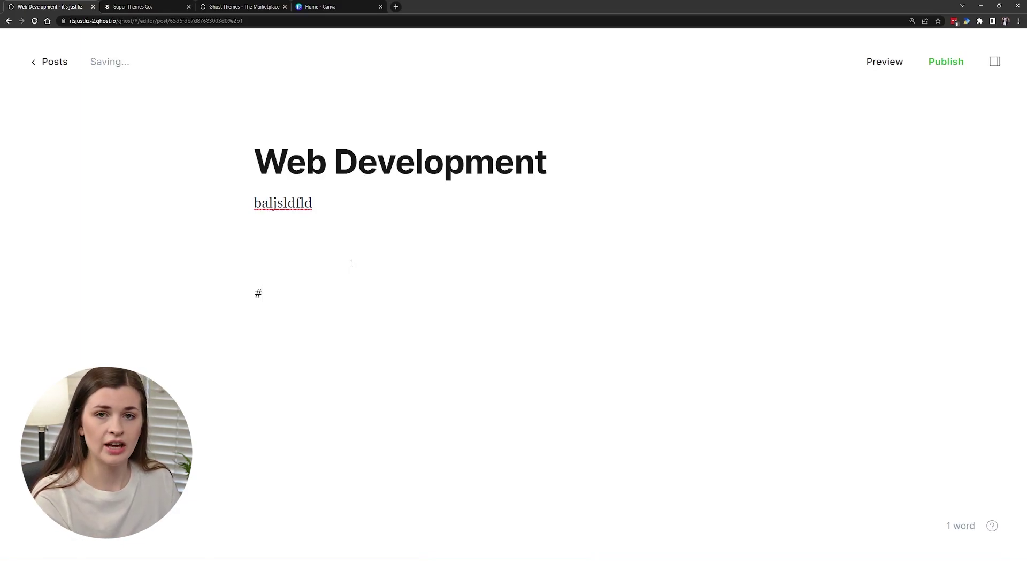
pyautogui.write(' lkdjflsd')
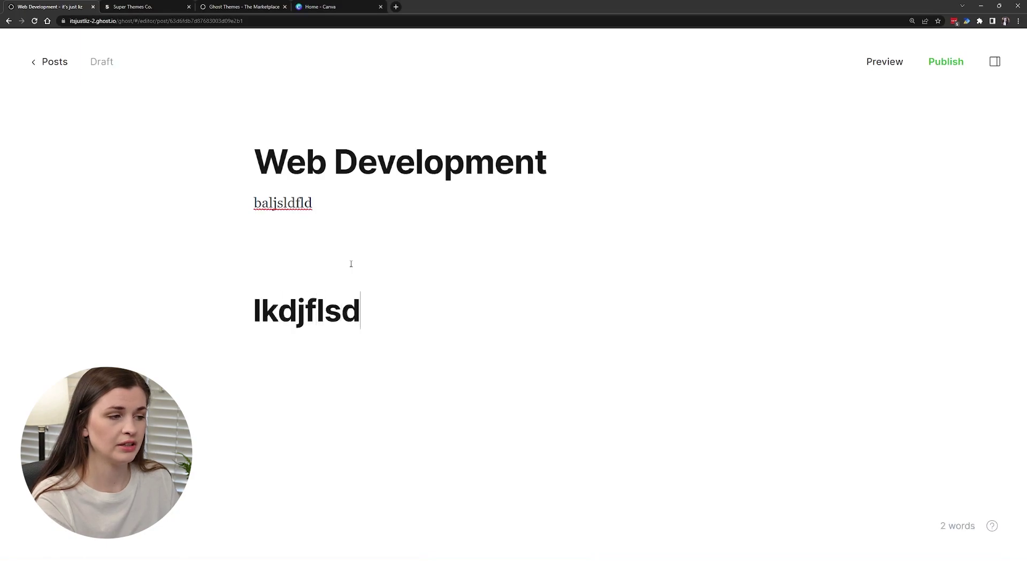
pyautogui.press('BackSpace')
pyautogui.press('BackSpace')
pyautogui.press('BackSpace')
pyautogui.press('BackSpace')
pyautogui.press('BackSpace')
pyautogui.press('BackSpace')
pyautogui.press('BackSpace')
pyautogui.press('BackSpace')
pyautogui.press('BackSpace')
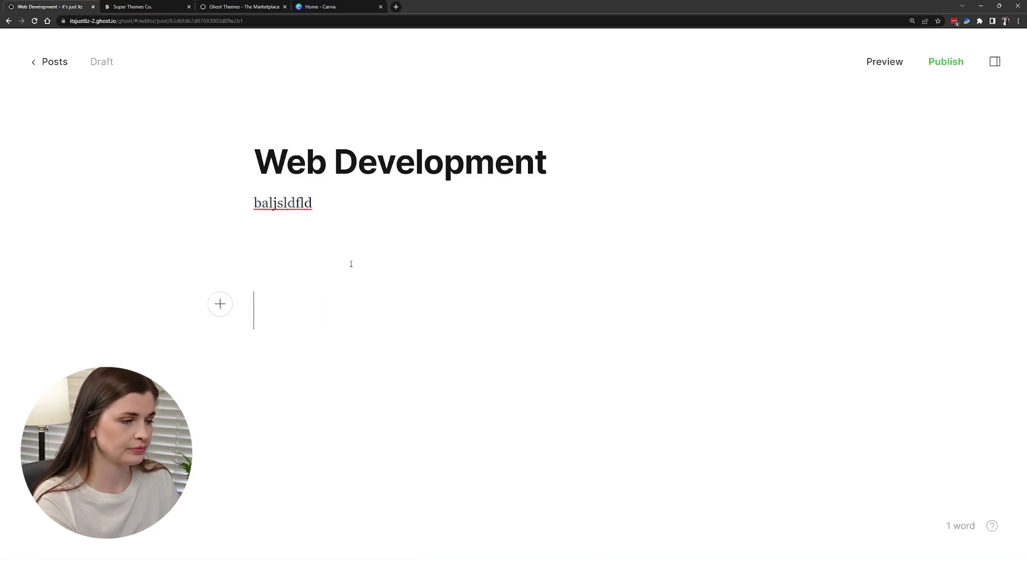
pyautogui.write('# Heading 1')
pyautogui.press('Return')
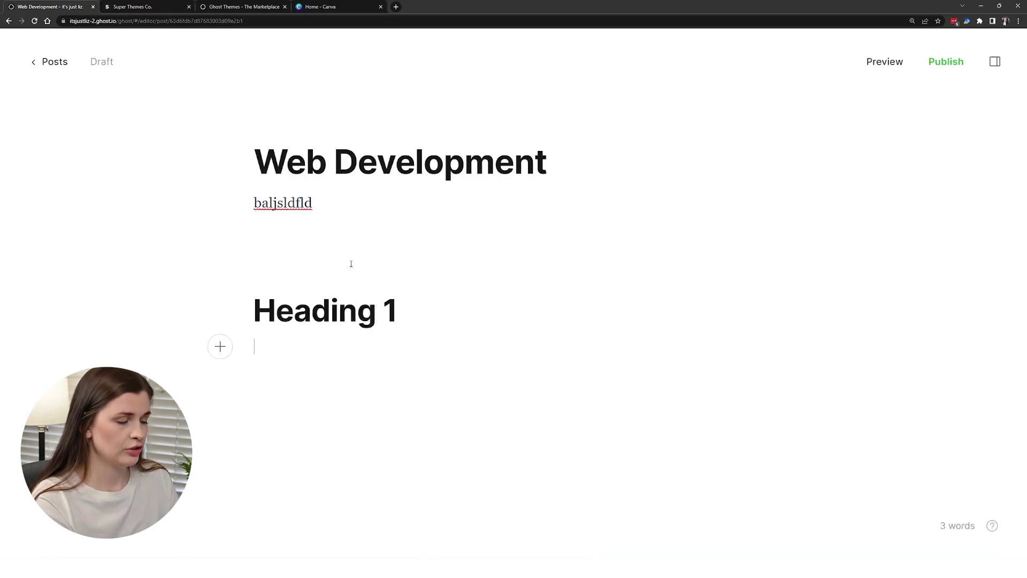
pyautogui.write('##')
pyautogui.press('BackSpace')
pyautogui.press('BackSpace')
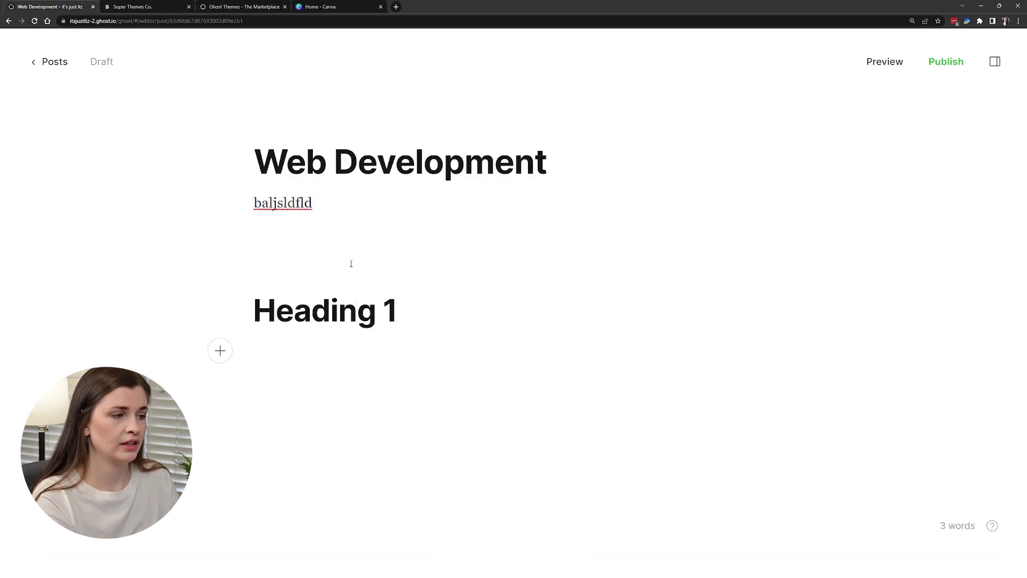
pyautogui.write('## Heading 2')
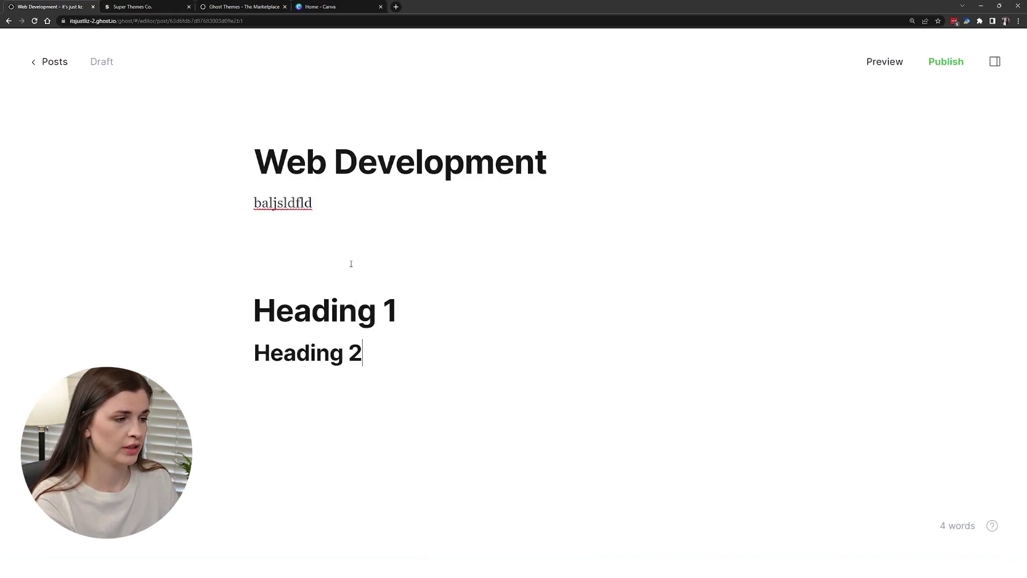
pyautogui.press('Return')
pyautogui.write('###')
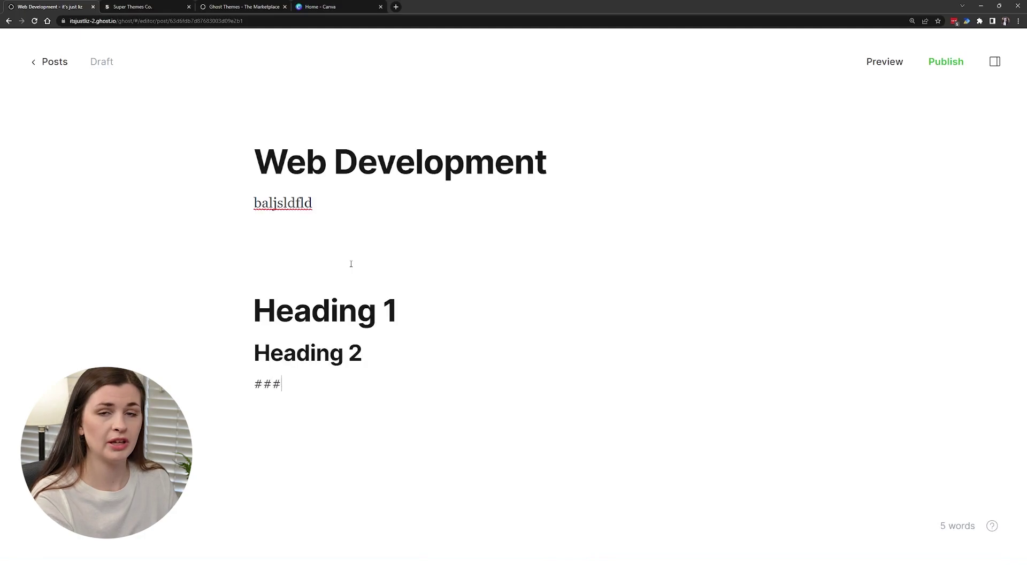
pyautogui.write(' Heading 3')
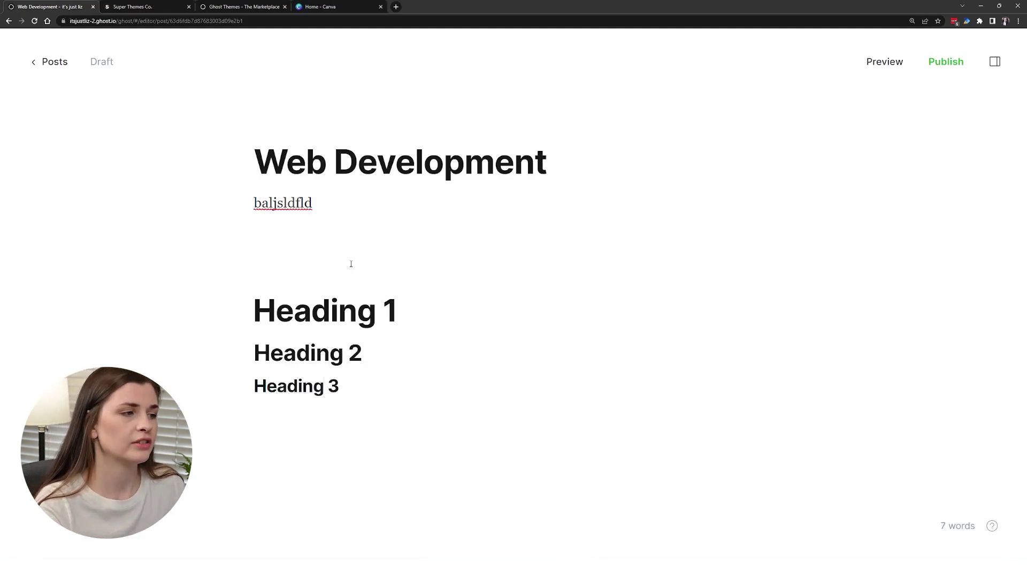
pyautogui.press('Up')
pyautogui.press('Up')
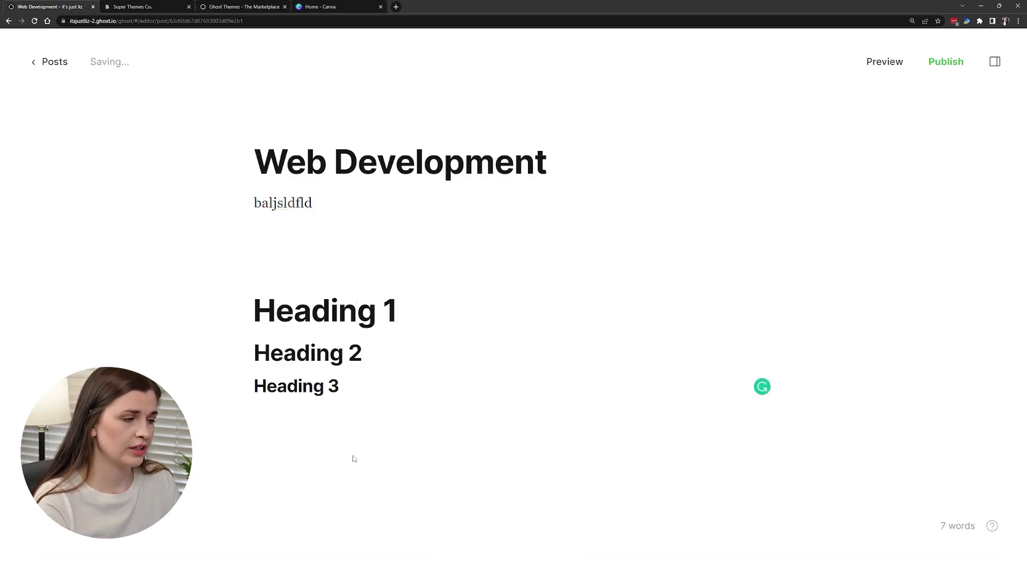
pyautogui.click(353, 460)
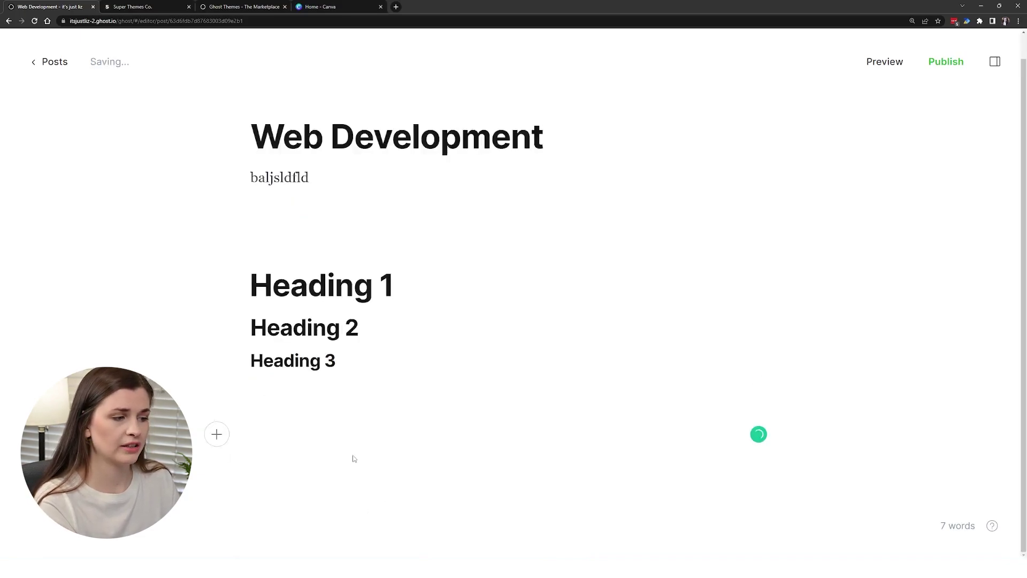
# Insert a Bookmark card from the '/' card menu below Heading 3, then return to Posts
pyautogui.write('/im')
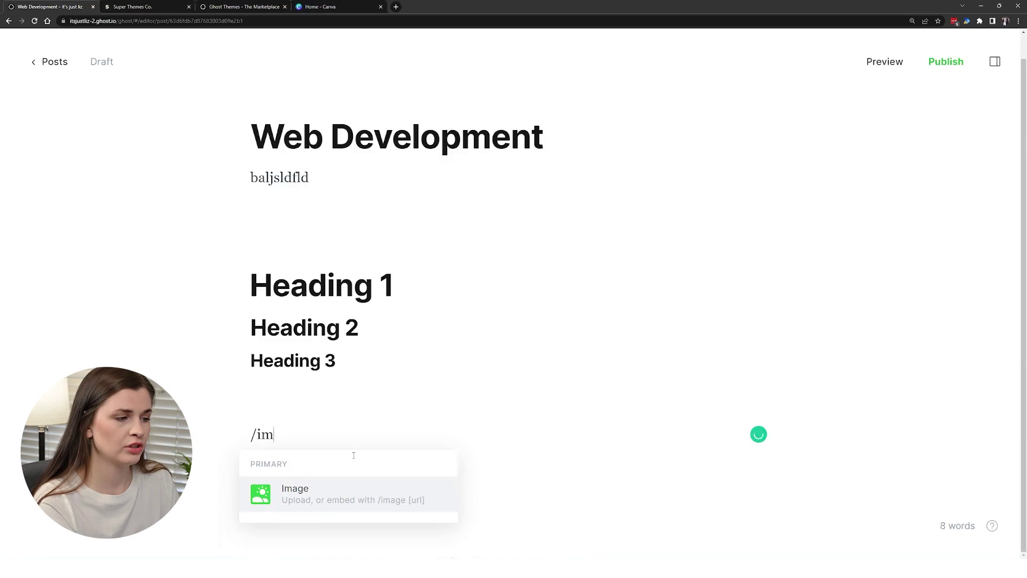
pyautogui.press('BackSpace')
pyautogui.press('BackSpace')
pyautogui.write('you')
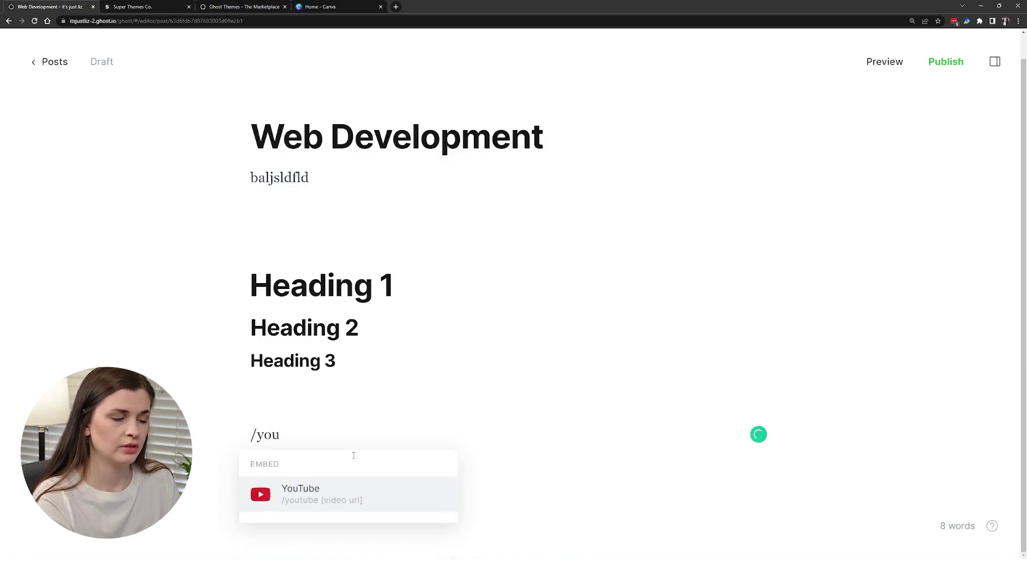
pyautogui.press('BackSpace')
pyautogui.press('BackSpace')
pyautogui.press('BackSpace')
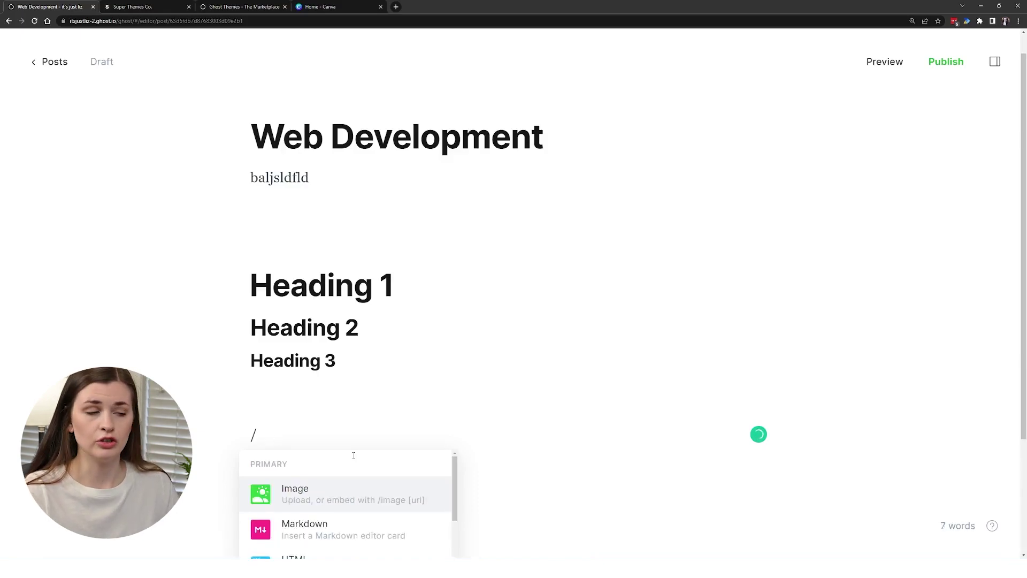
pyautogui.scroll(-2, 354, 456)
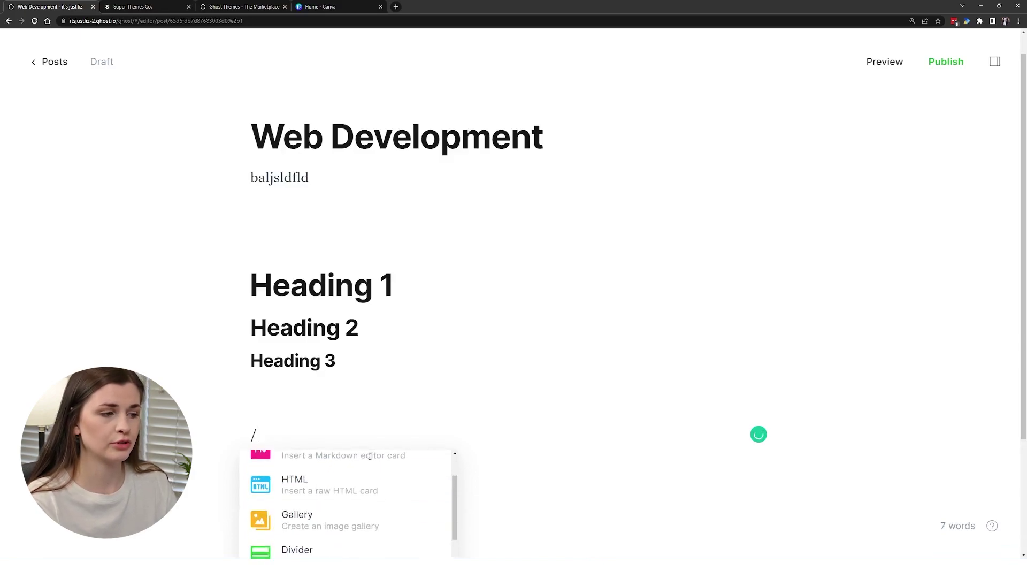
pyautogui.scroll(-2, 527, 427)
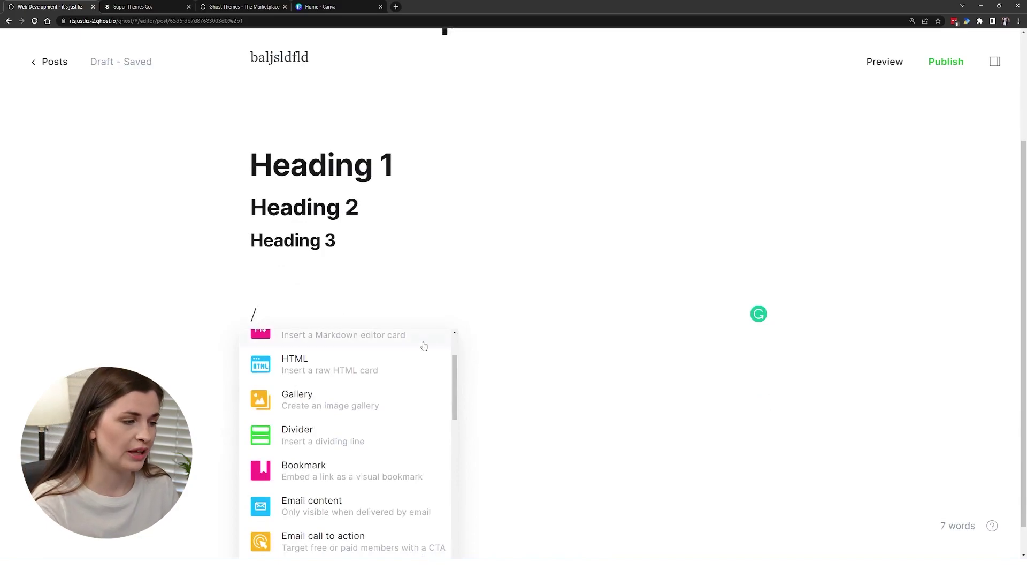
pyautogui.click(376, 476)
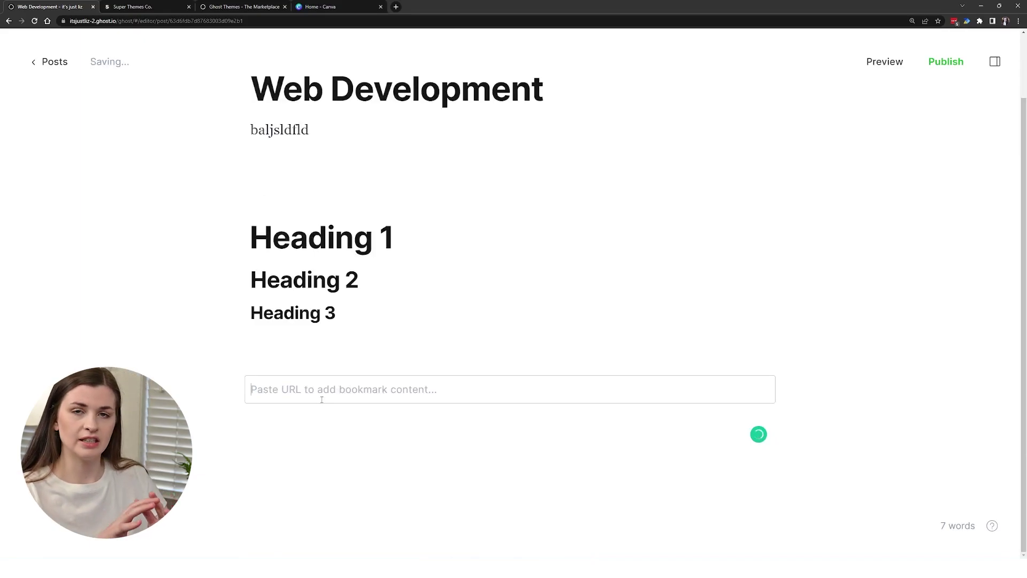
pyautogui.click(49, 61)
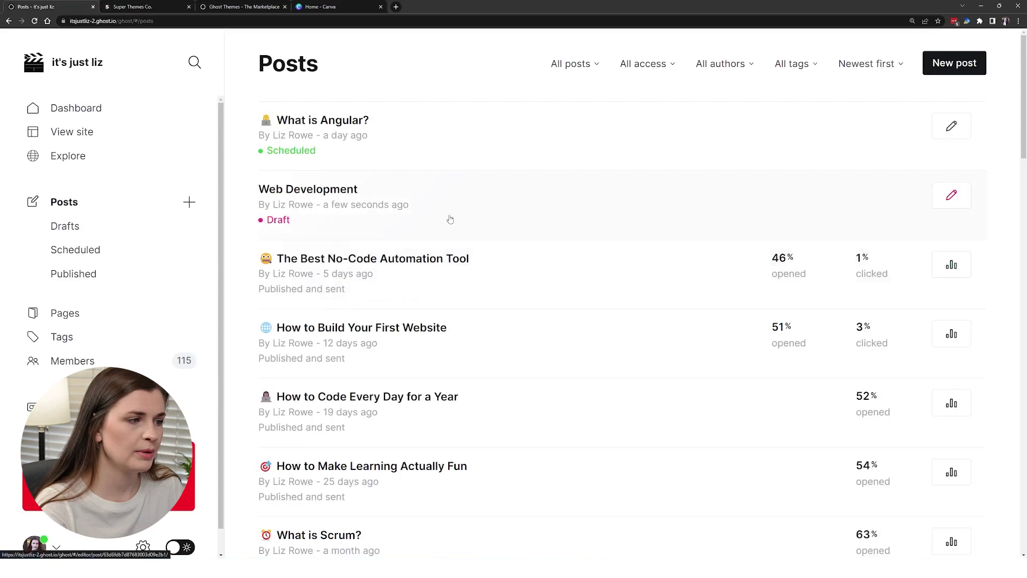
# Scroll through the scheduled 'What is Angular?' post, then go back to Posts and open the live site
pyautogui.click(417, 140)
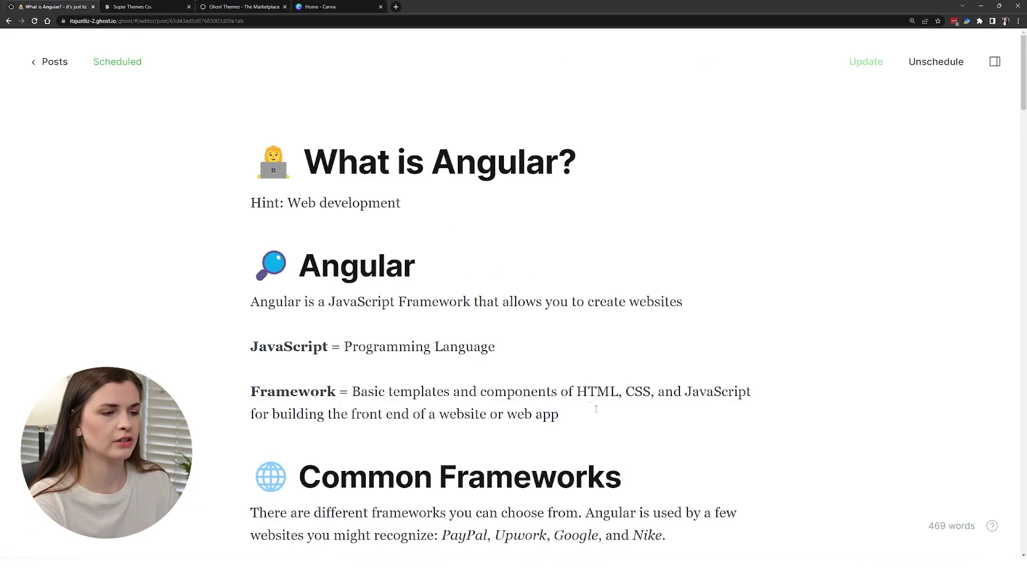
pyautogui.scroll(-8, 600, 411)
pyautogui.scroll(-3, 605, 399)
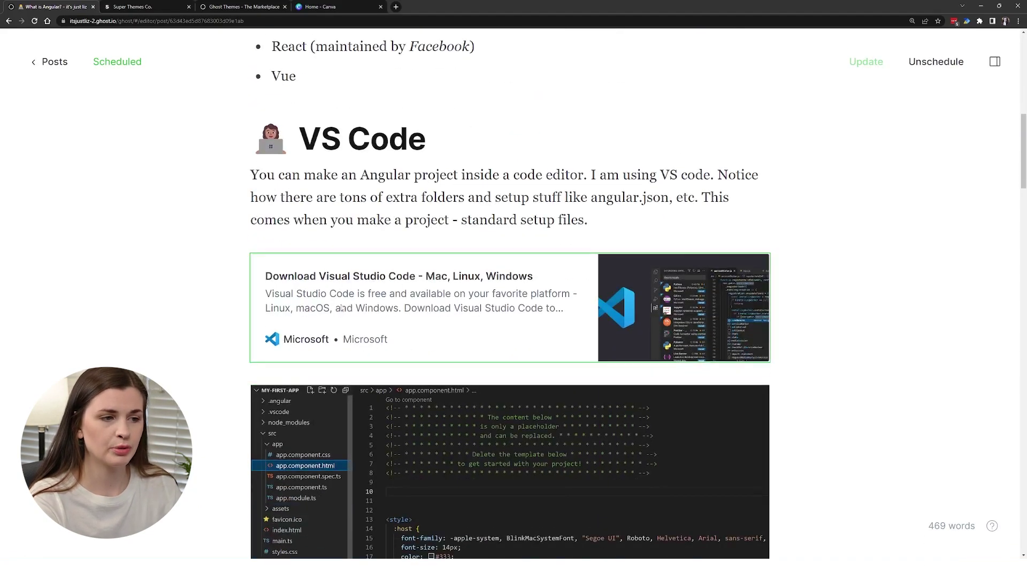
pyautogui.scroll(-4, 514, 311)
pyautogui.scroll(-11, 431, 377)
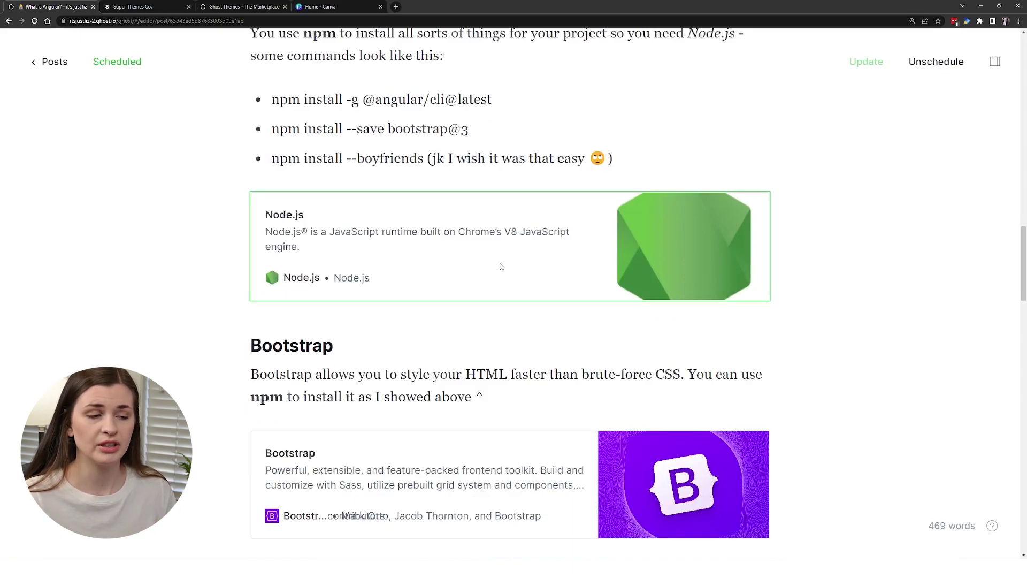
pyautogui.scroll(-4, 501, 266)
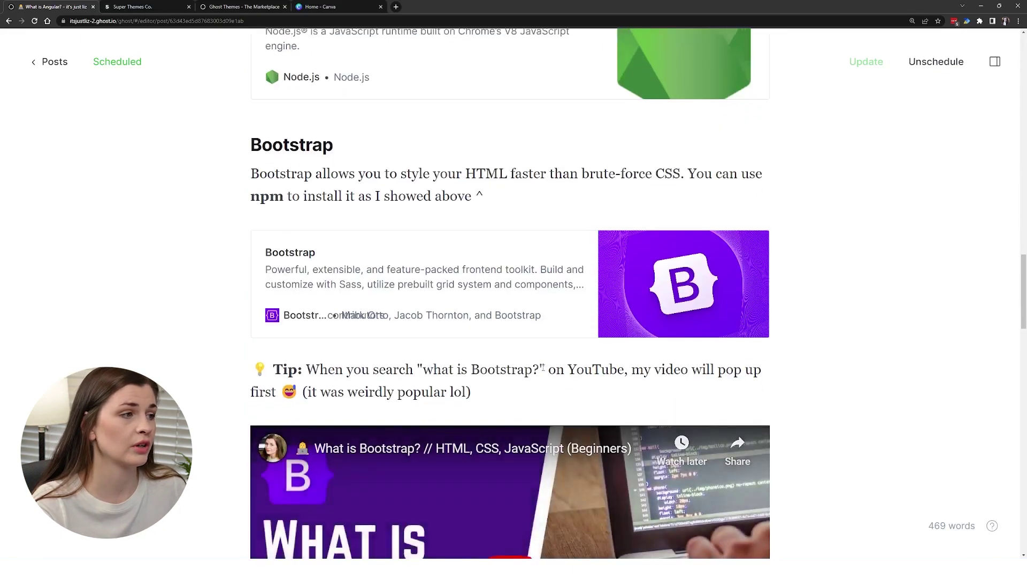
pyautogui.scroll(9, 542, 365)
pyautogui.click(57, 62)
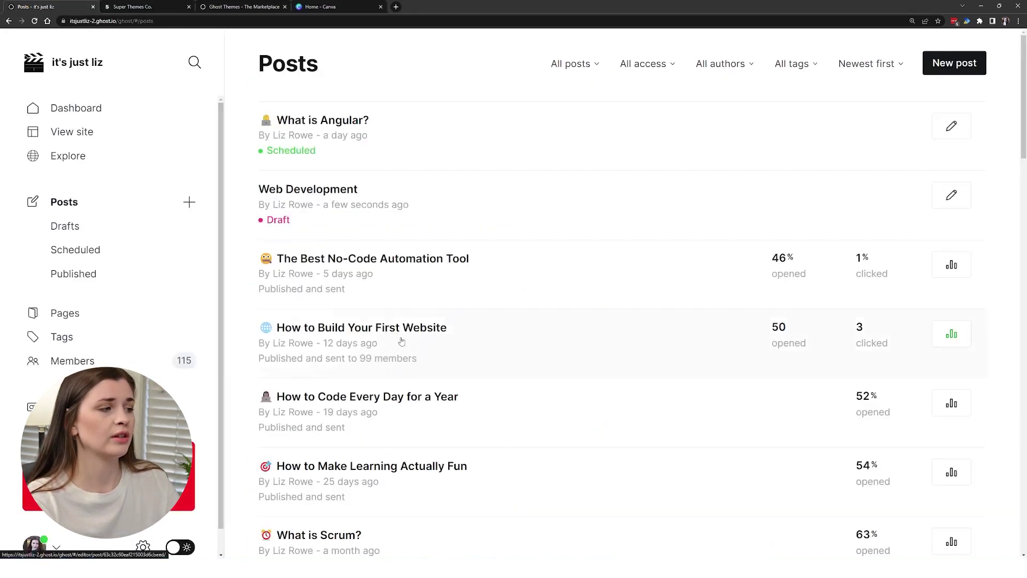
pyautogui.click(104, 134)
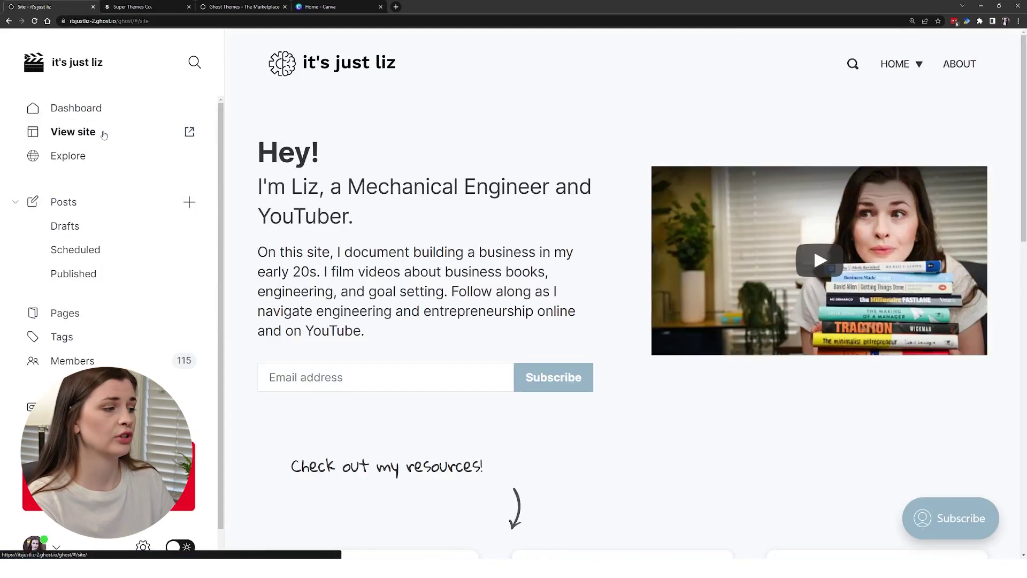
pyautogui.click(206, 407)
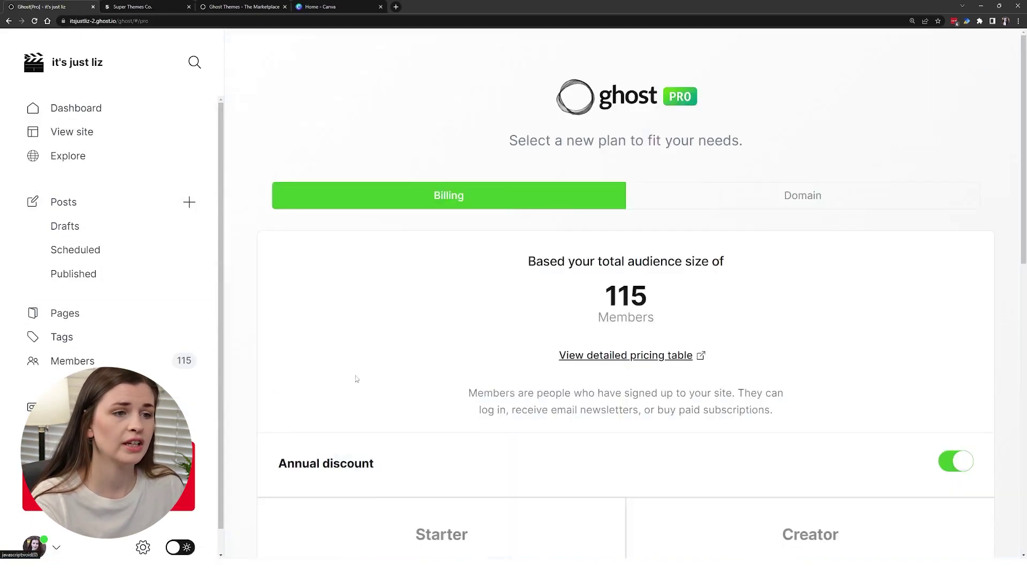
pyautogui.click(805, 206)
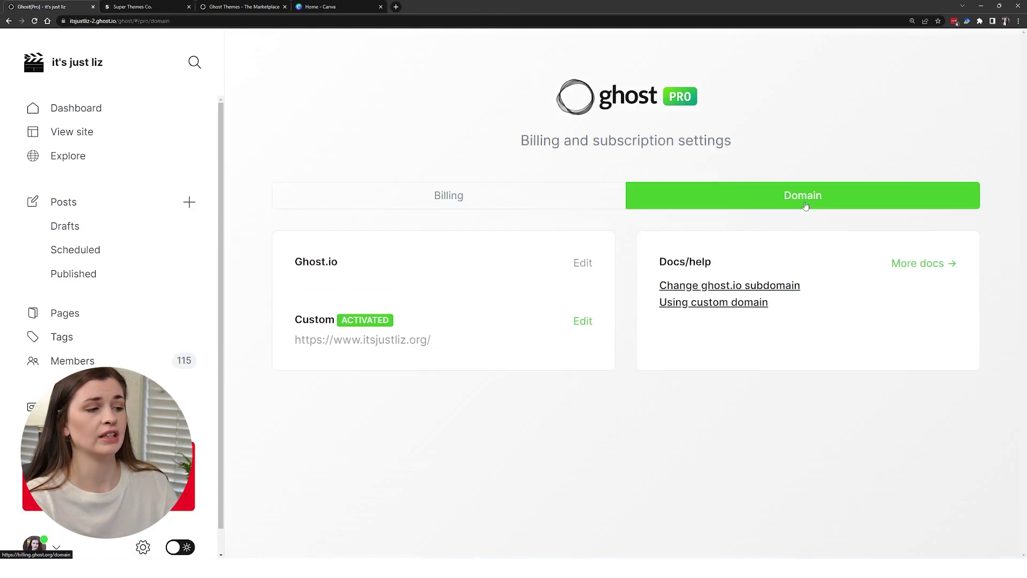
pyautogui.click(582, 323)
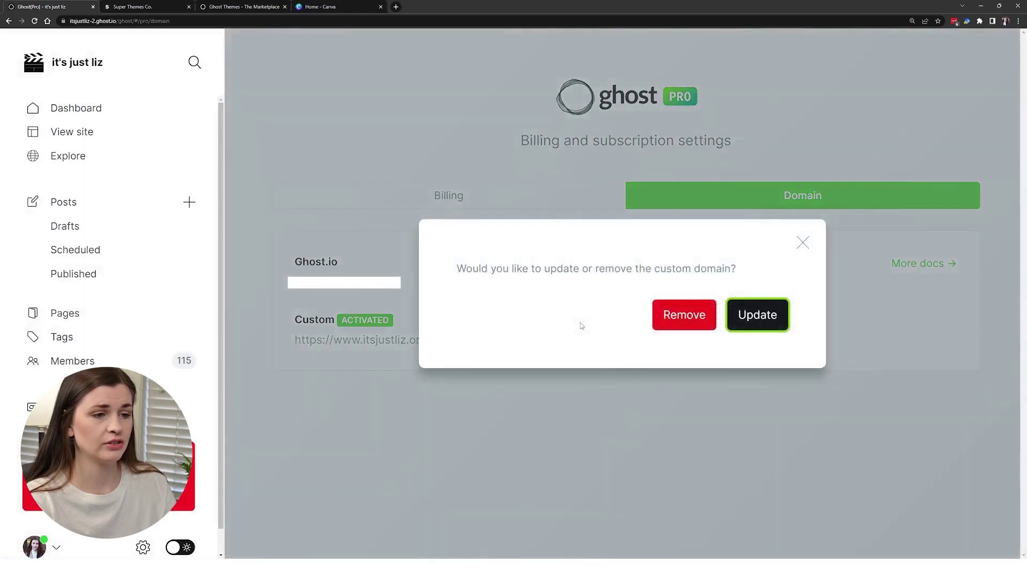
pyautogui.click(767, 315)
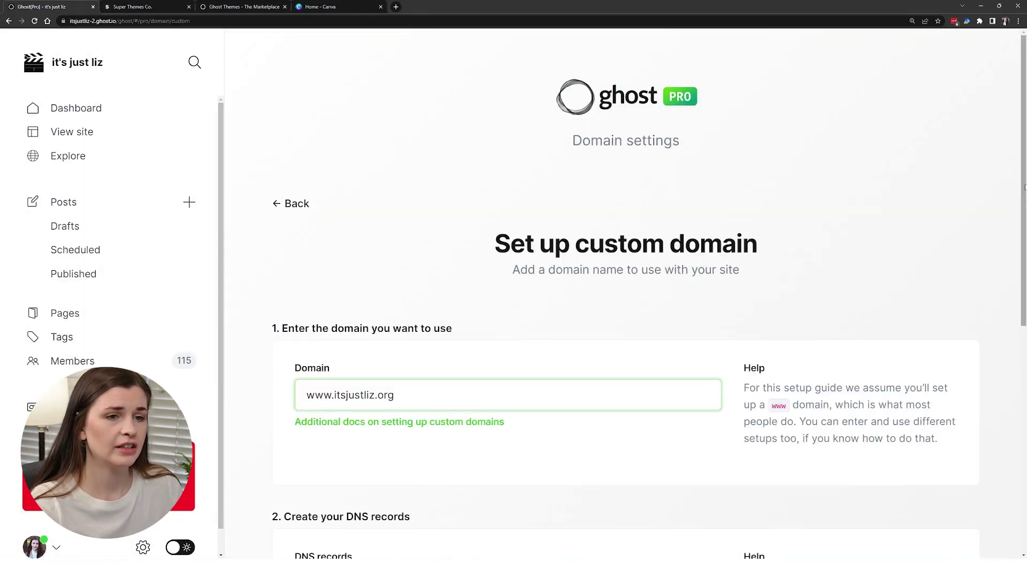
pyautogui.moveTo(1025, 183); pyautogui.dragTo(1025, 311)
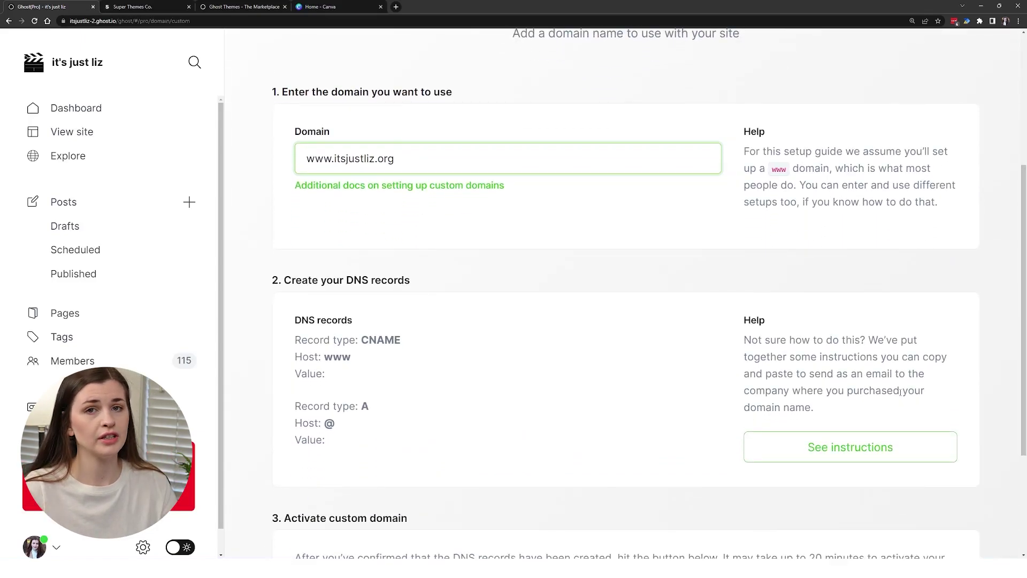
pyautogui.click(848, 444)
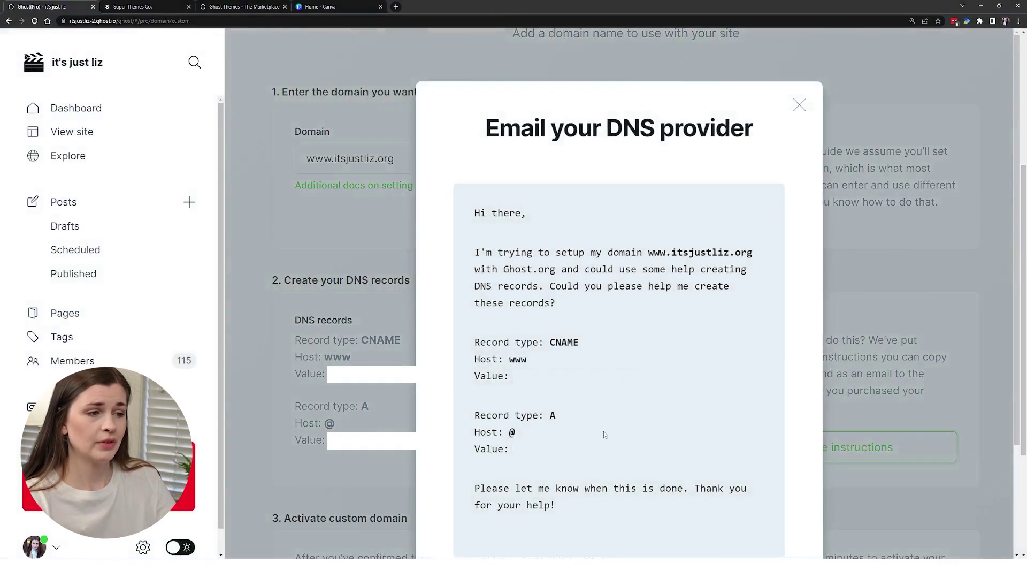
# Scroll through the ready-made DNS provider email instructions
pyautogui.scroll(-2, 605, 434)
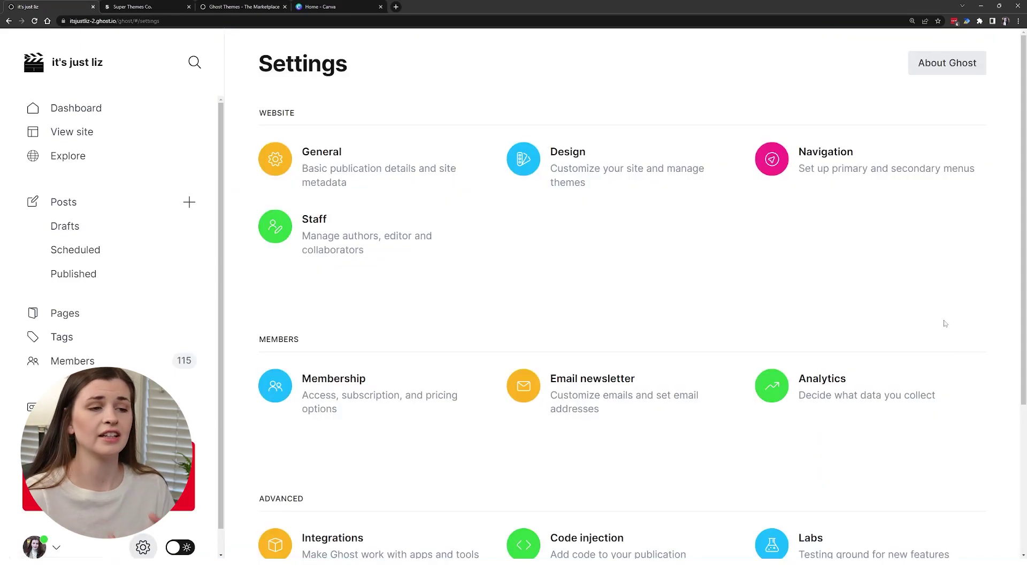
pyautogui.scroll(-3, 528, 305)
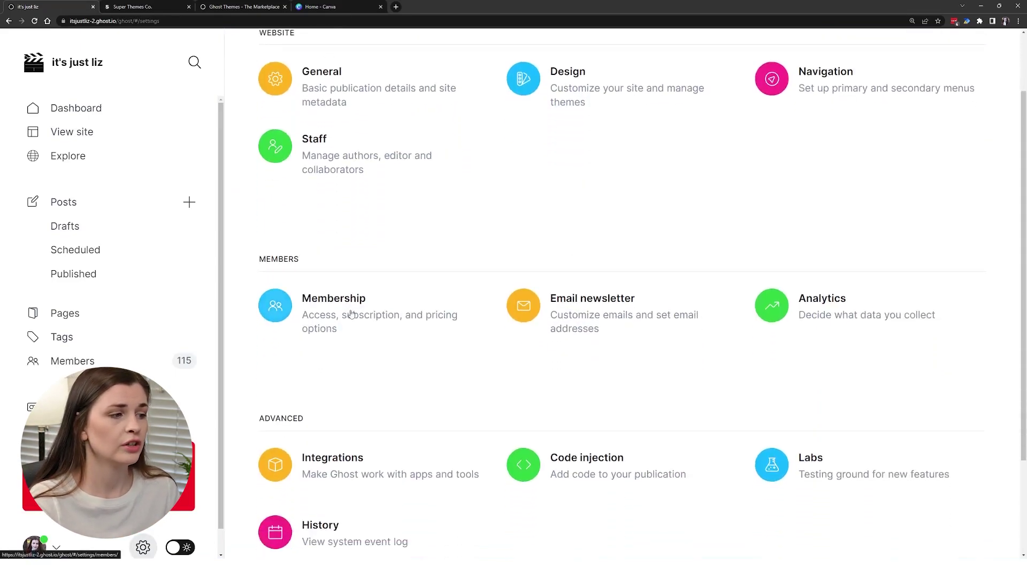
pyautogui.click(374, 314)
pyautogui.scroll(-3, 650, 275)
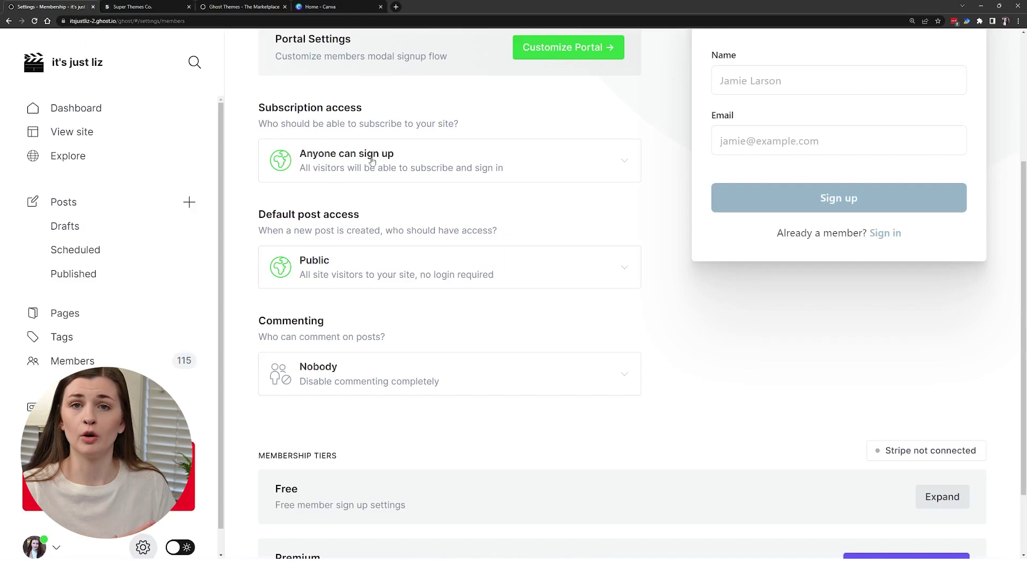
pyautogui.scroll(-2, 390, 361)
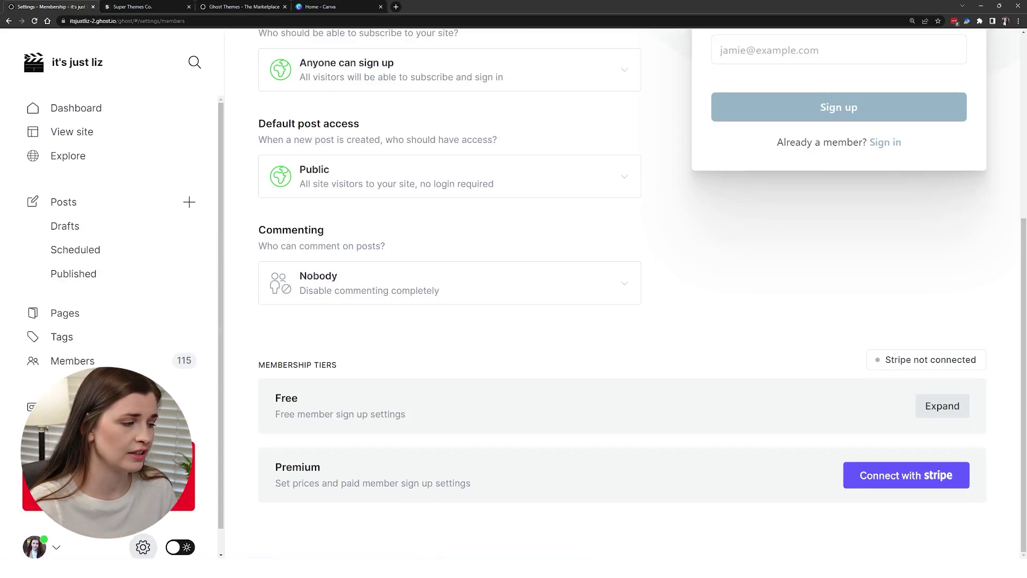
pyautogui.hotkey('alt', 'Left')
pyautogui.scroll(2, 719, 380)
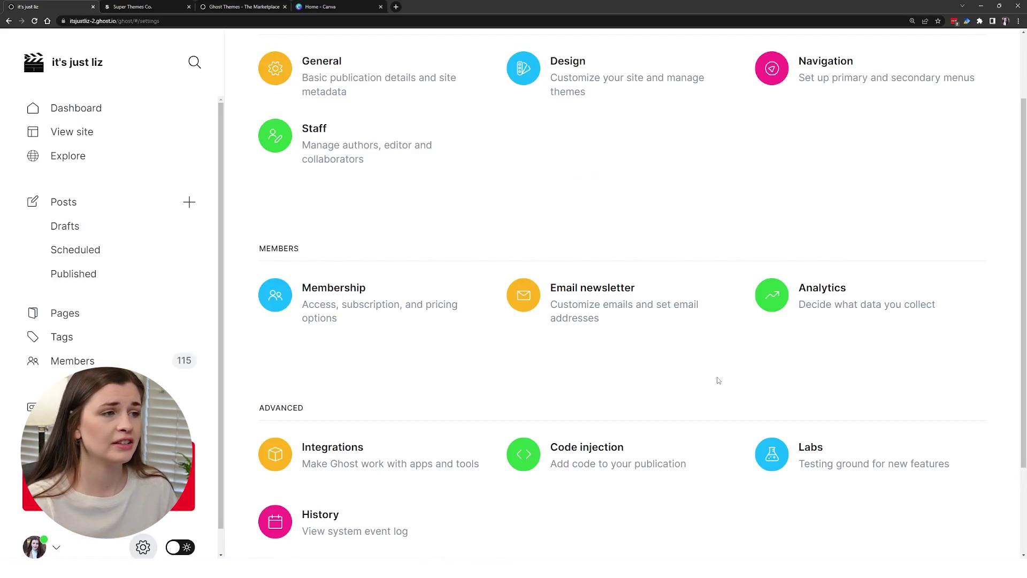
pyautogui.scroll(2, 719, 379)
# Preview the live 'it's just liz' site, open the Productivity card, then return home
pyautogui.click(118, 138)
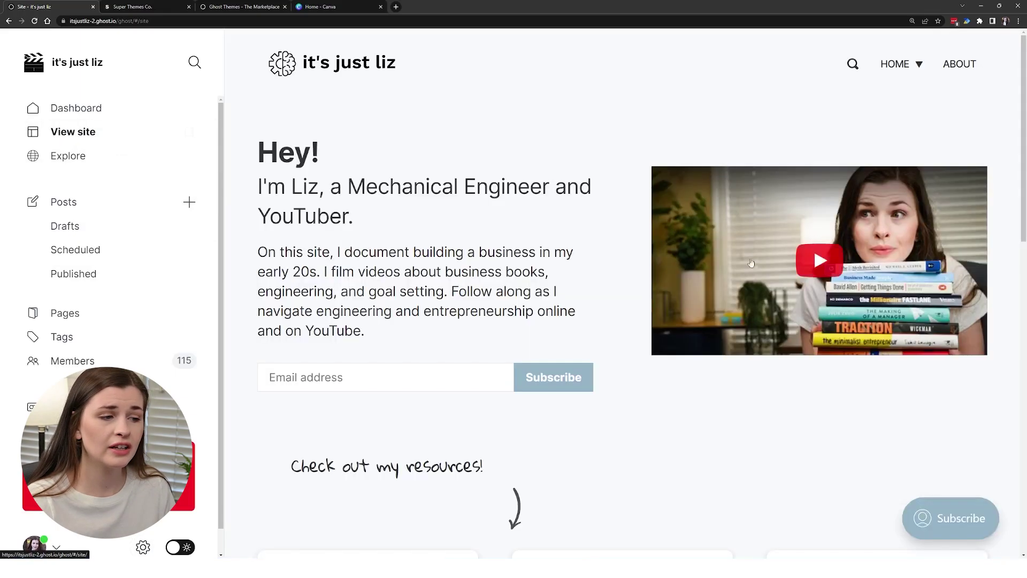
pyautogui.scroll(-10, 742, 434)
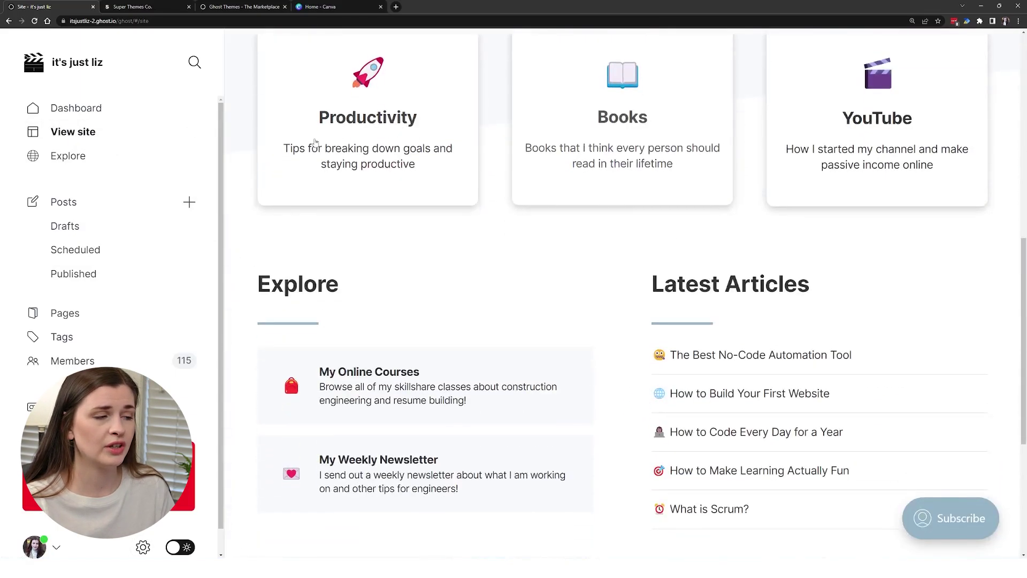
pyautogui.click(421, 203)
pyautogui.hotkey('alt', 'Left')
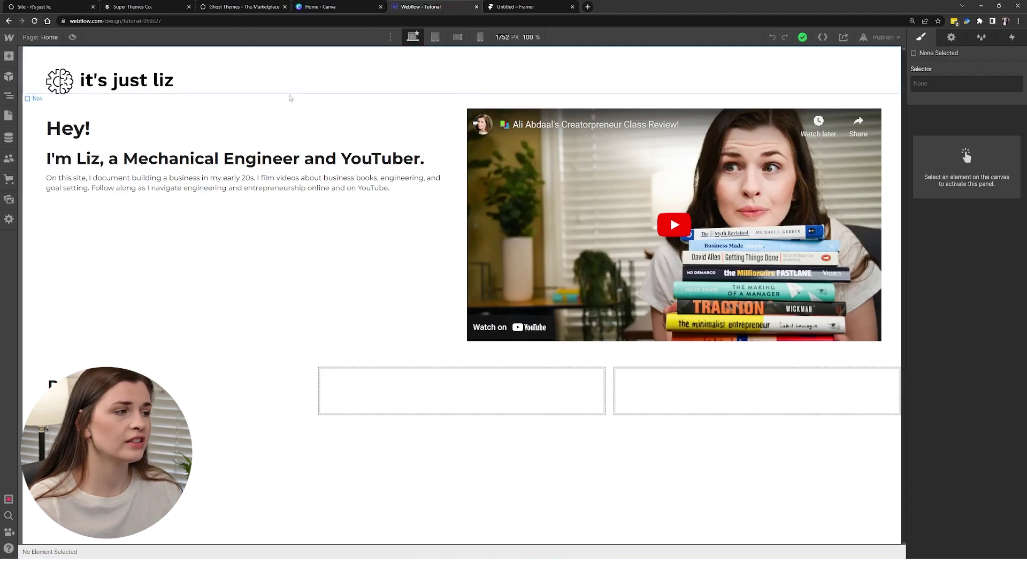
# Select the left hero text column and show Webflow's list of addable elements
pyautogui.click(286, 195)
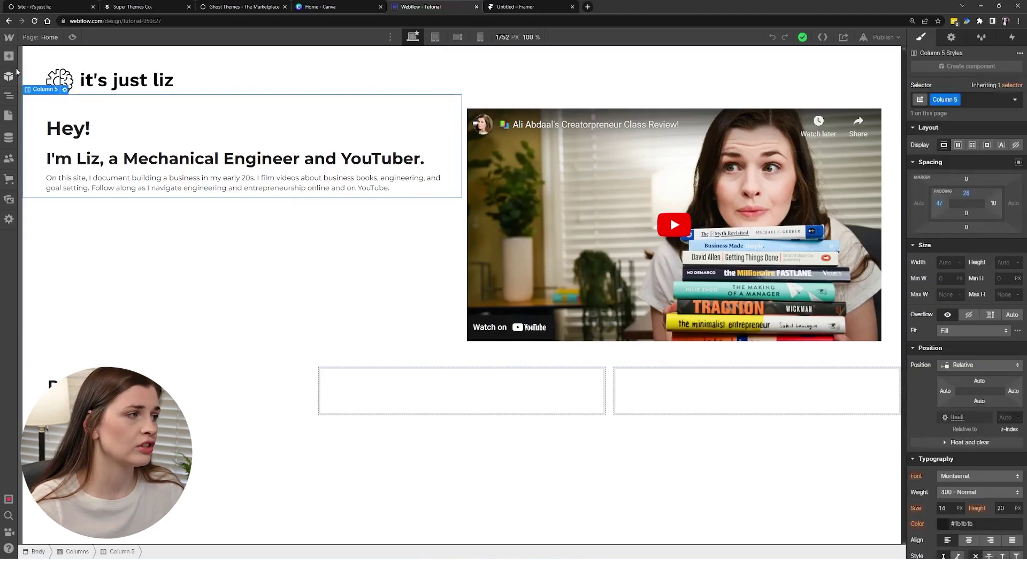
pyautogui.click(9, 56)
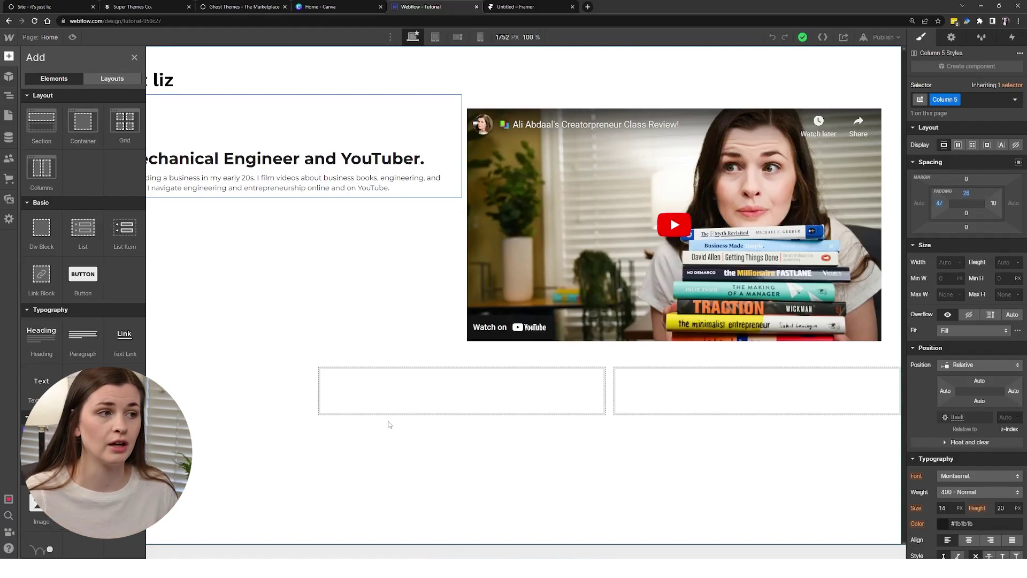
pyautogui.click(545, 7)
# Adjust the Framer canvas view and browse the Insert menu's Forms and Audio embeds
pyautogui.scroll(2, 567, 278)
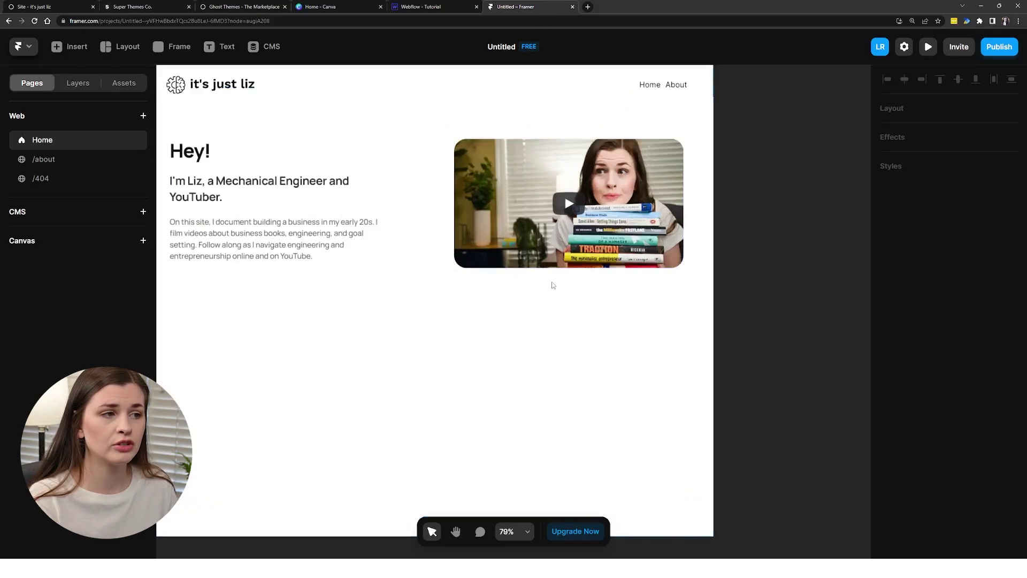
pyautogui.hscroll(-4, 572, 330)
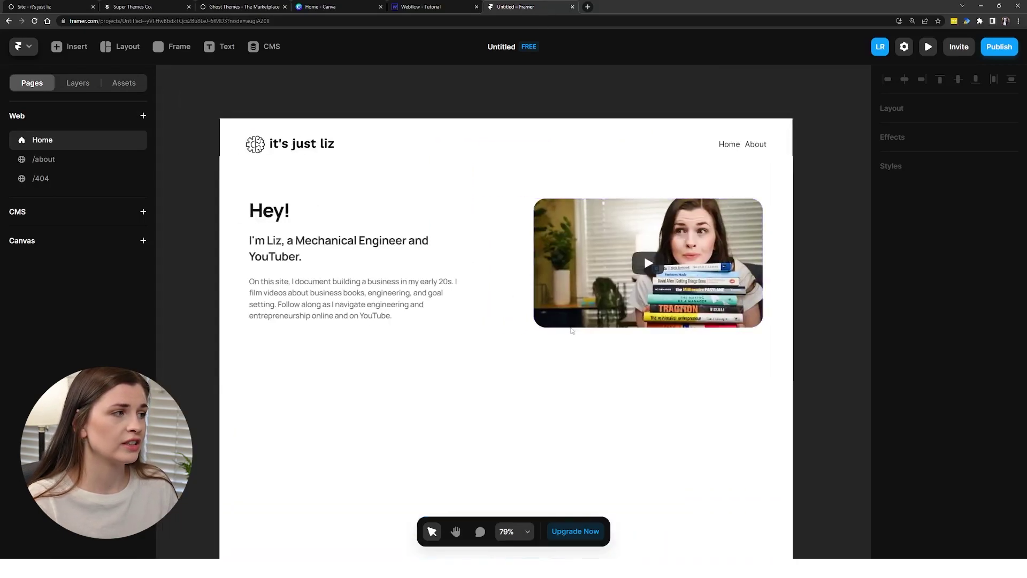
pyautogui.click(60, 47)
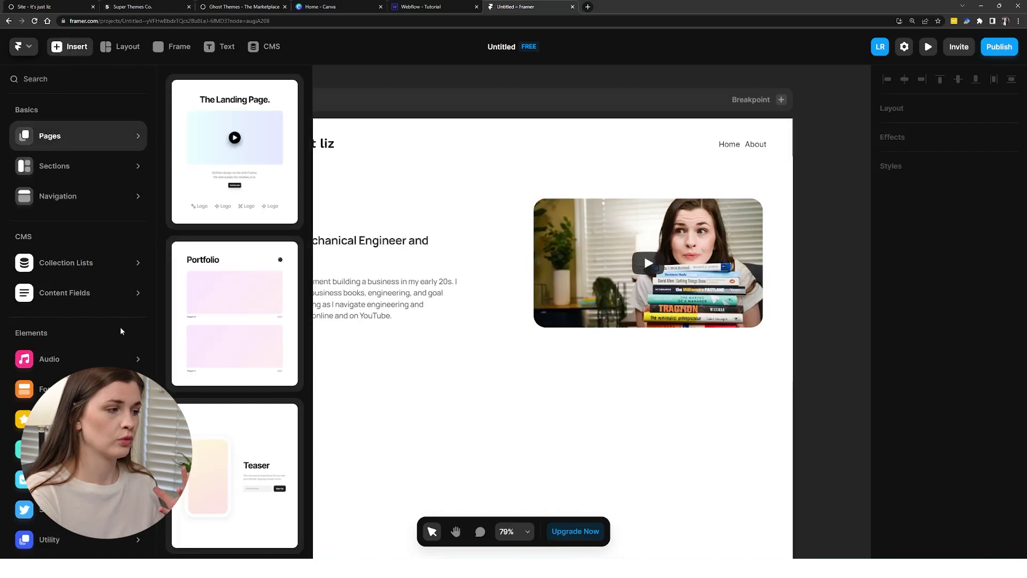
pyautogui.moveTo(53, 389)
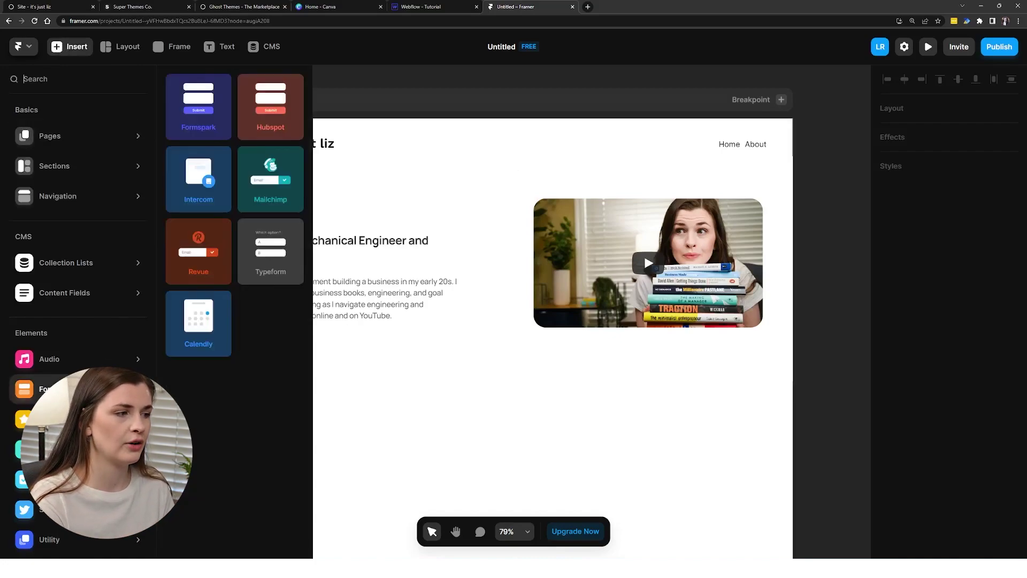
pyautogui.moveTo(143, 367)
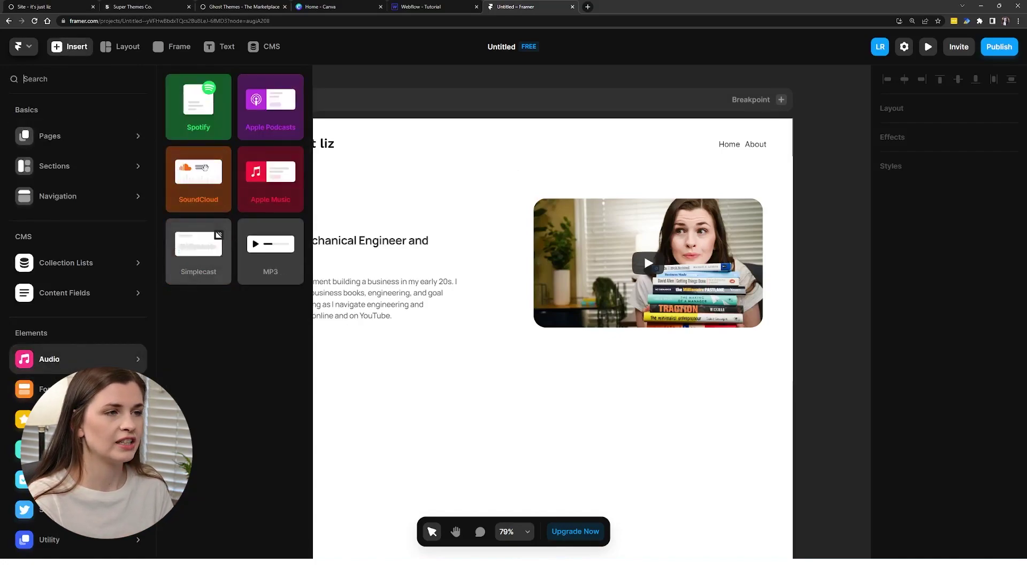
pyautogui.click(436, 7)
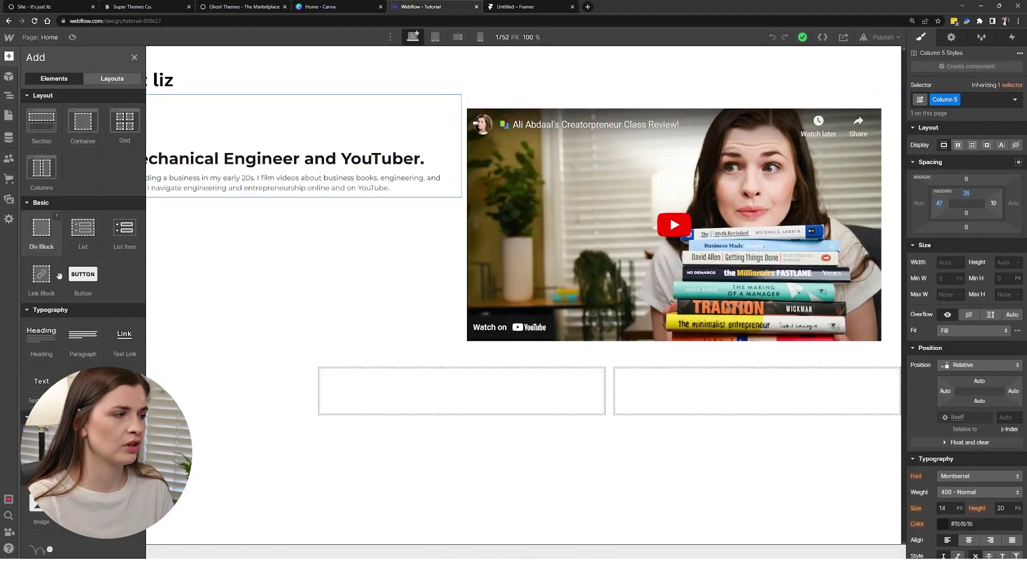